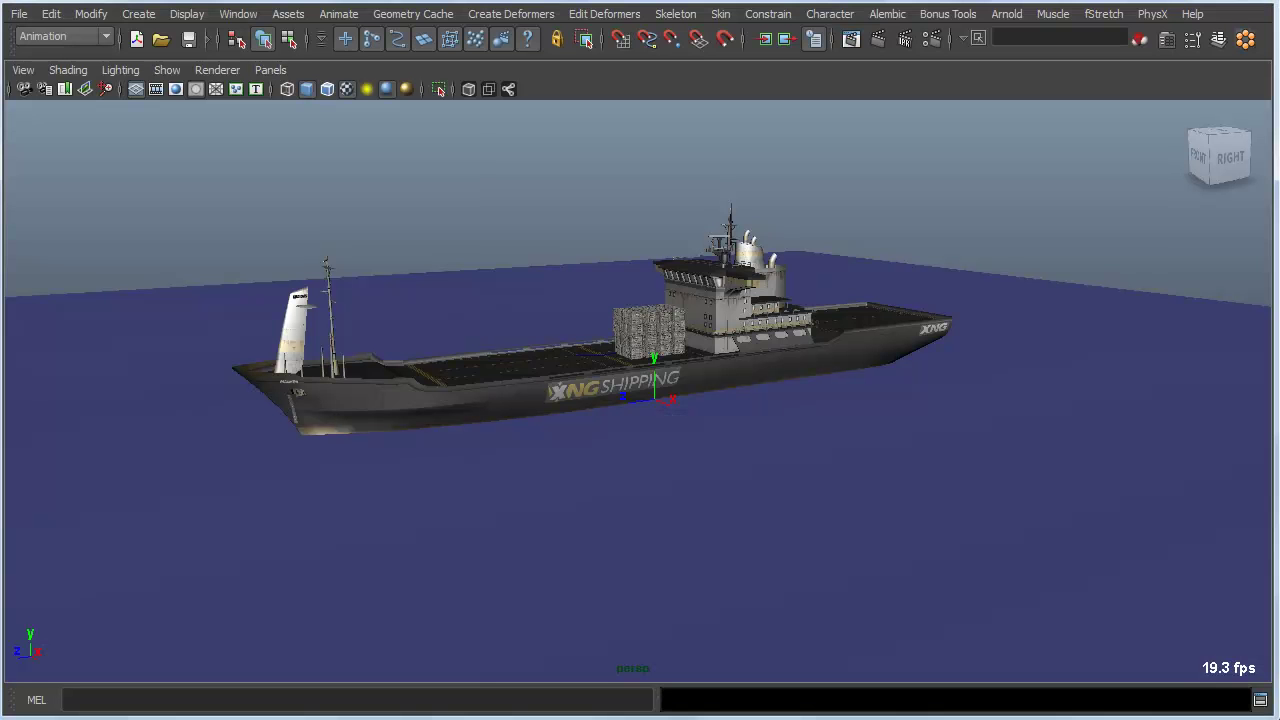
Smooth an irregular patch of water-plane faces beside the ship's bow half using the Poly Brush - Smooth tool.
alt+drag(660, 380, 545, 448)
alt+middle_drag(545, 448, 522, 346)
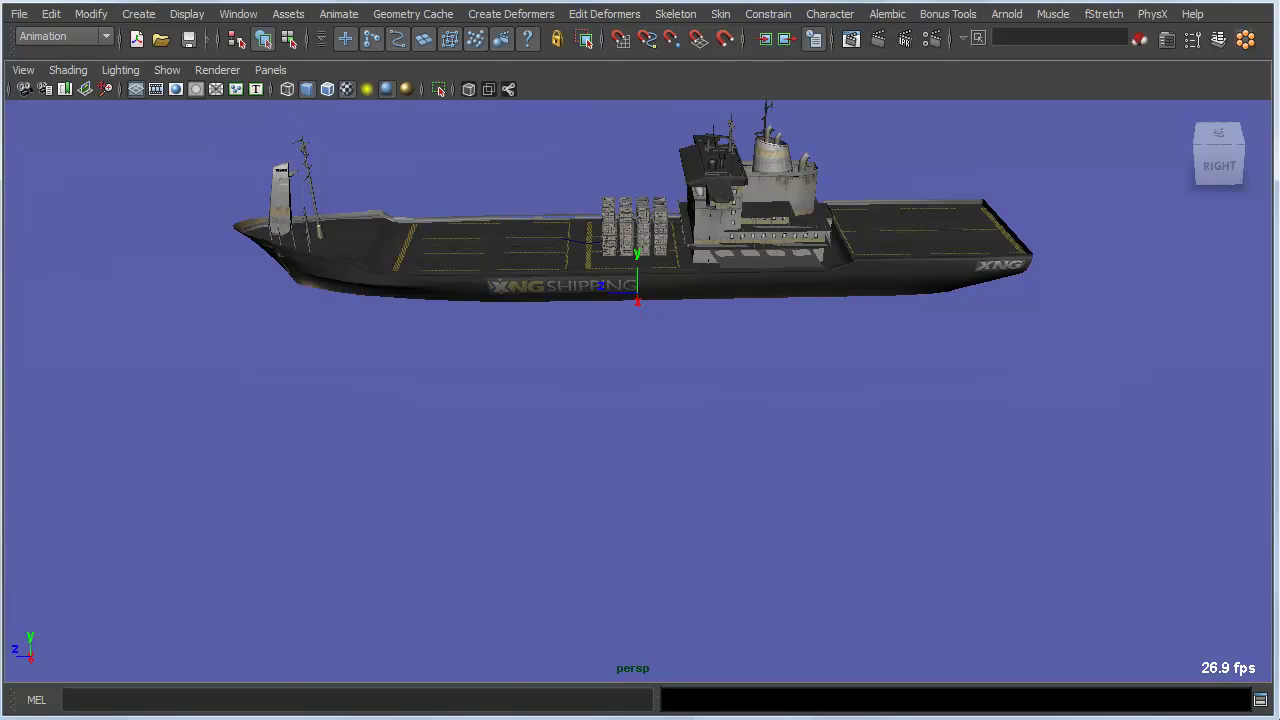
click(682, 485)
alt+drag(682, 485, 665, 555)
mouse_move(638, 405)
mouse_down()
mouse_move(640, 376)
mouse_move(650, 420)
mouse_up()
mouse_move(650, 419)
shift+right_down()
mouse_move(638, 405)
mouse_move(515, 459)
mouse_move(670, 460)
mouse_move(672, 411)
mouse_move(651, 392)
mouse_move(561, 395)
mouse_move(636, 423)
shift+right_up()
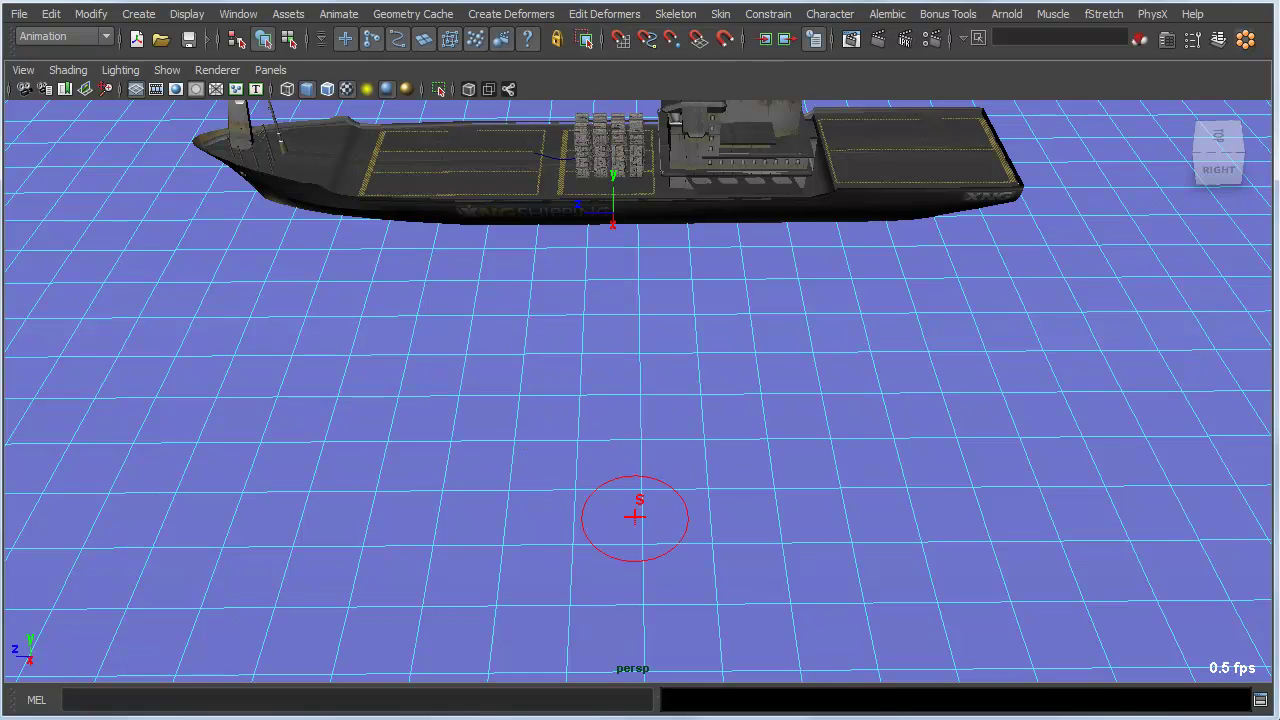
mouse_move(278, 430)
mouse_down()
mouse_move(374, 376)
mouse_move(610, 378)
mouse_move(358, 420)
mouse_move(413, 466)
mouse_move(480, 466)
mouse_move(465, 518)
mouse_move(395, 520)
mouse_move(390, 575)
mouse_move(400, 560)
mouse_up()
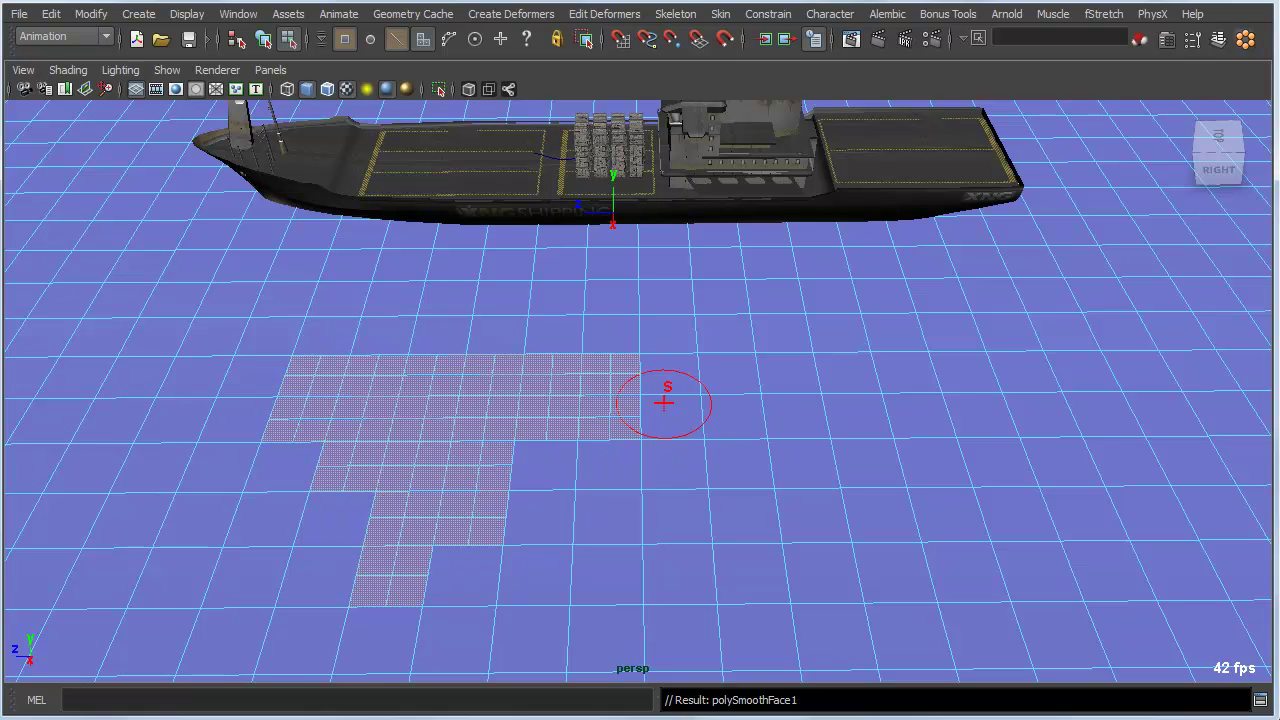
Smooth a rectangular block of water-plane faces beside the ship's stern half with Poly Brush - Smooth.
shift+right_click(791, 430)
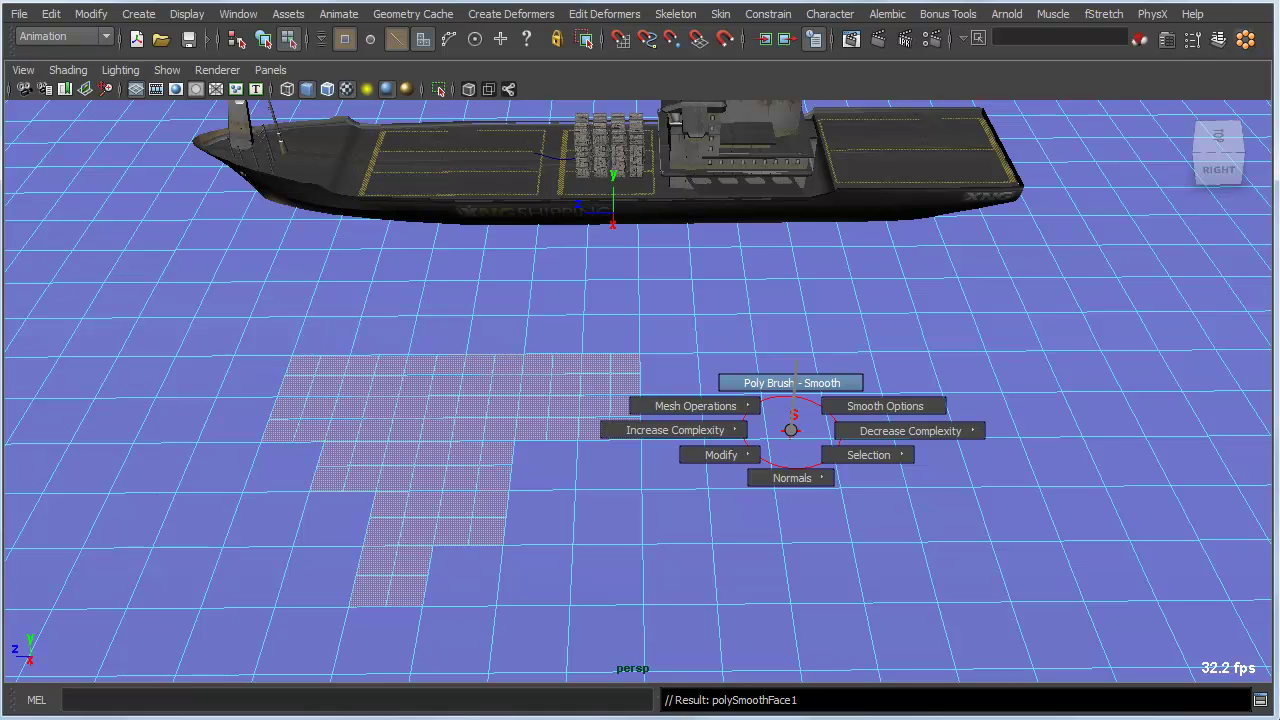
shift+right_drag(791, 430, 797, 340)
mouse_move(800, 372)
mouse_down()
mouse_move(858, 415)
mouse_move(1030, 380)
mouse_move(920, 414)
mouse_up()
key(g)
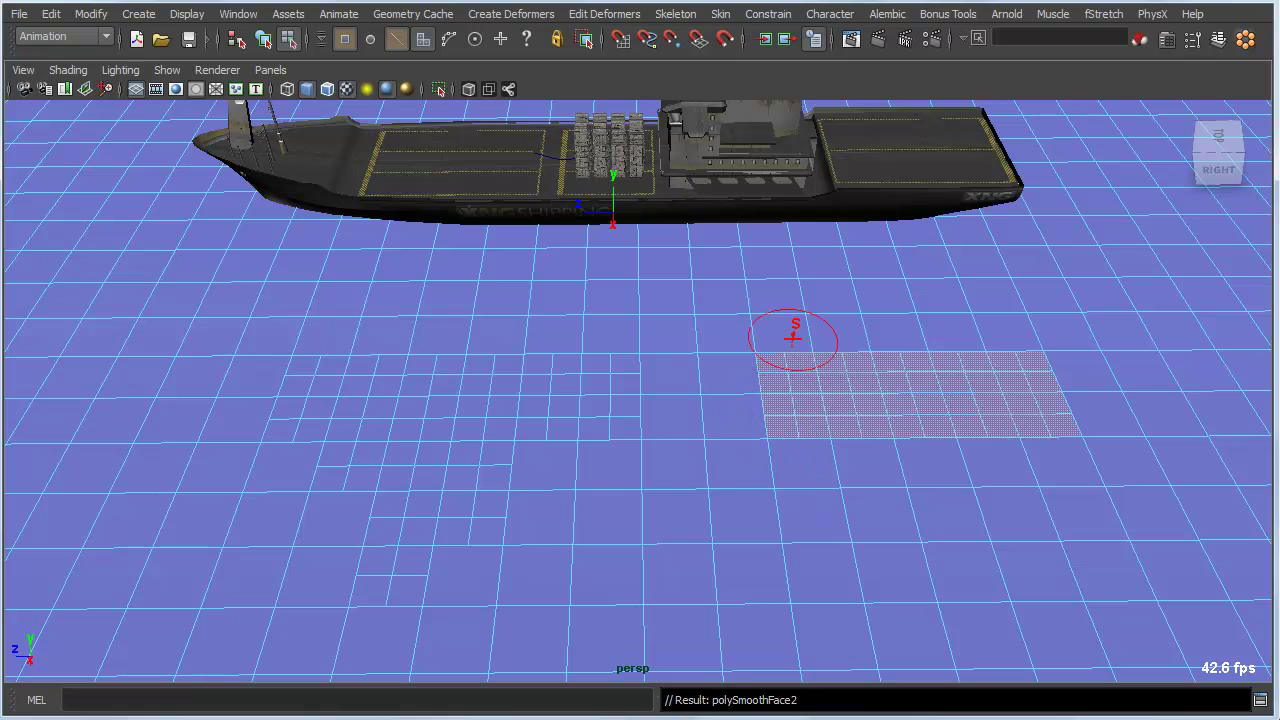
Paint-select a single row of water-plane faces parallel to the ship and cut them lengthwise through the middle.
right_click(696, 400)
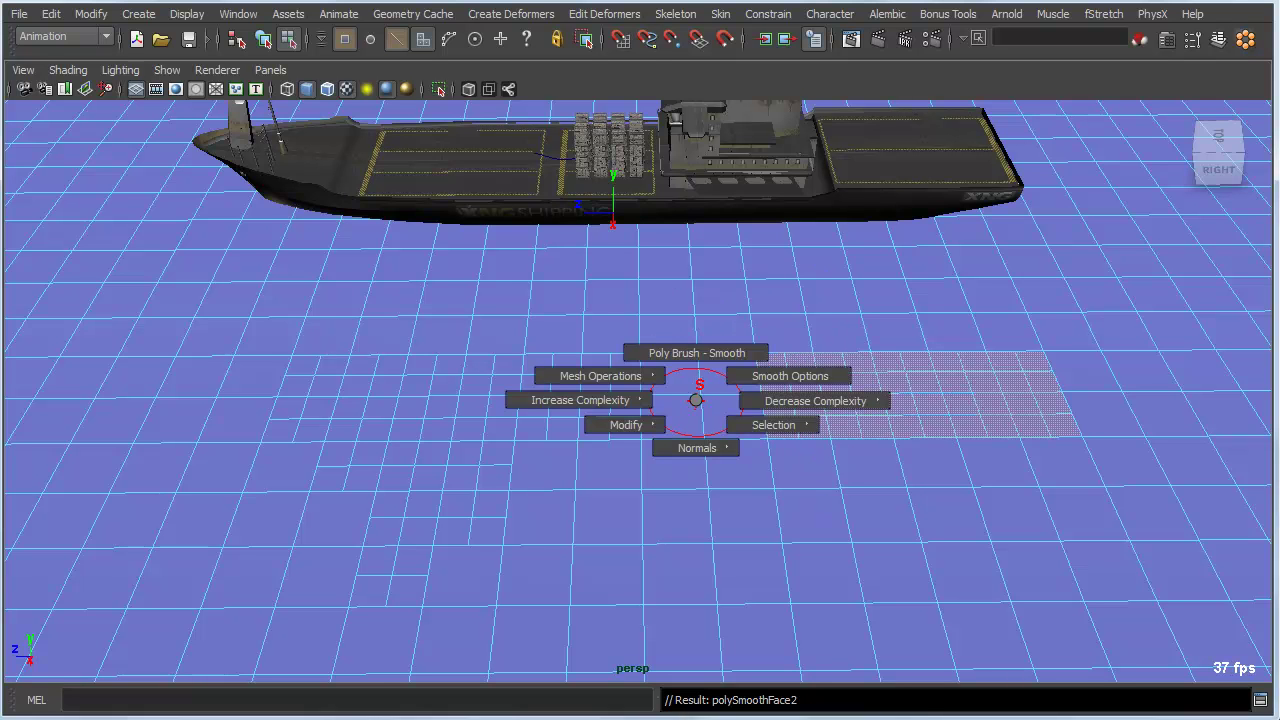
mouse_move(696, 400)
shift+right_down()
mouse_move(706, 388)
mouse_move(635, 418)
shift+right_up()
drag(612, 522, 1090, 516)
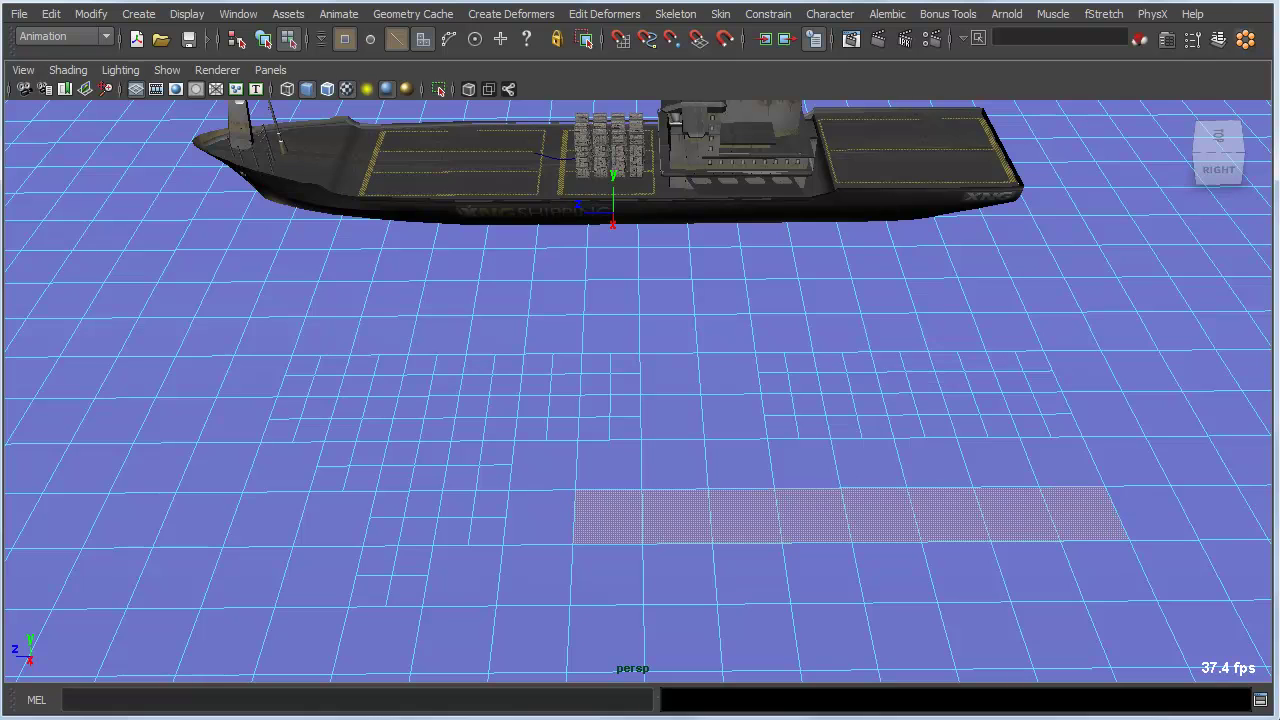
key(g)
drag(525, 522, 852, 517)
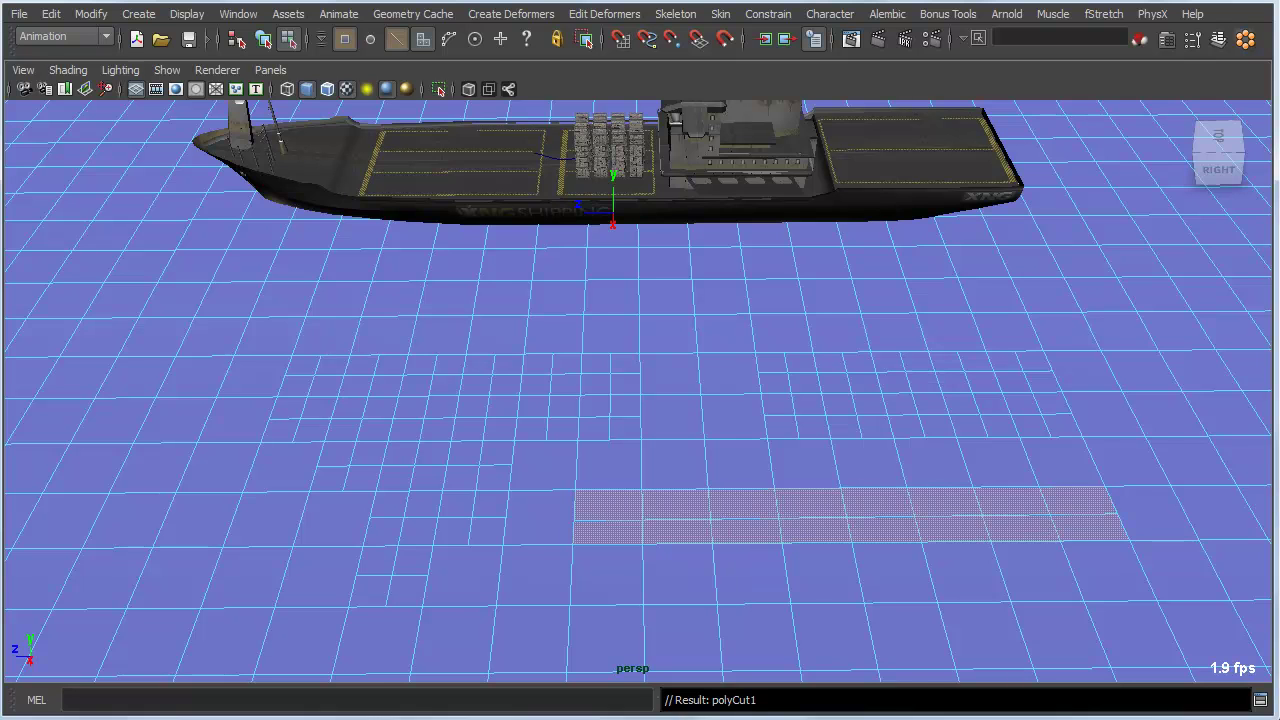
alt+right_drag(640, 400, 590, 400)
mouse_move(640, 400)
alt+mouse_down()
mouse_move(622, 404)
mouse_move(634, 398)
alt+mouse_up()
alt+middle_drag(634, 398, 590, 390)
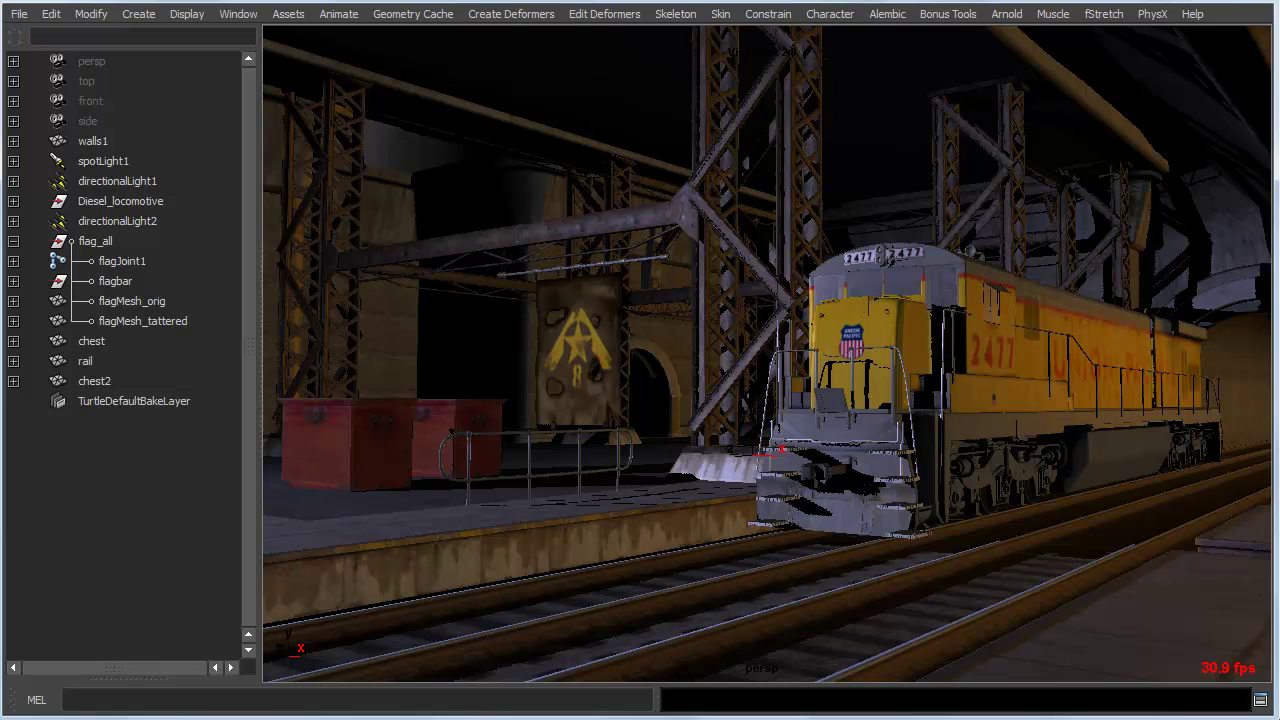
Parent chest under chest2 and select the chest2 parent.
click(92, 341)
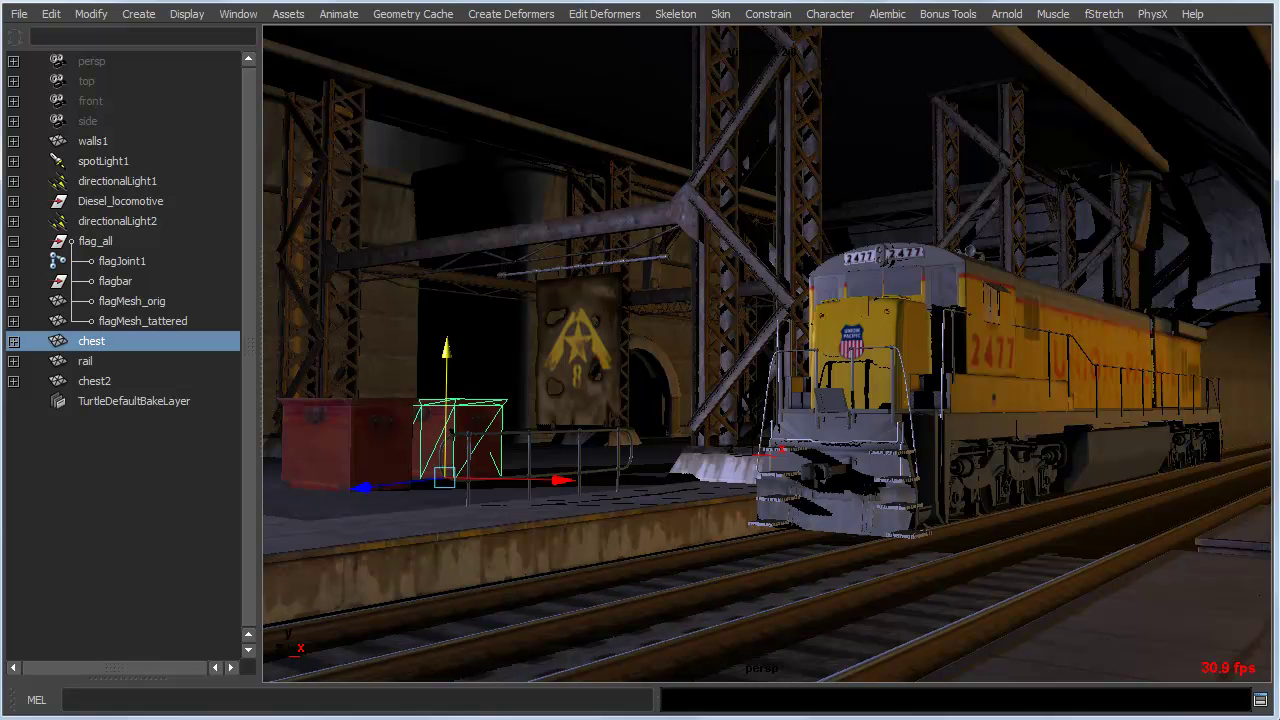
ctrl+click(94, 381)
key(p)
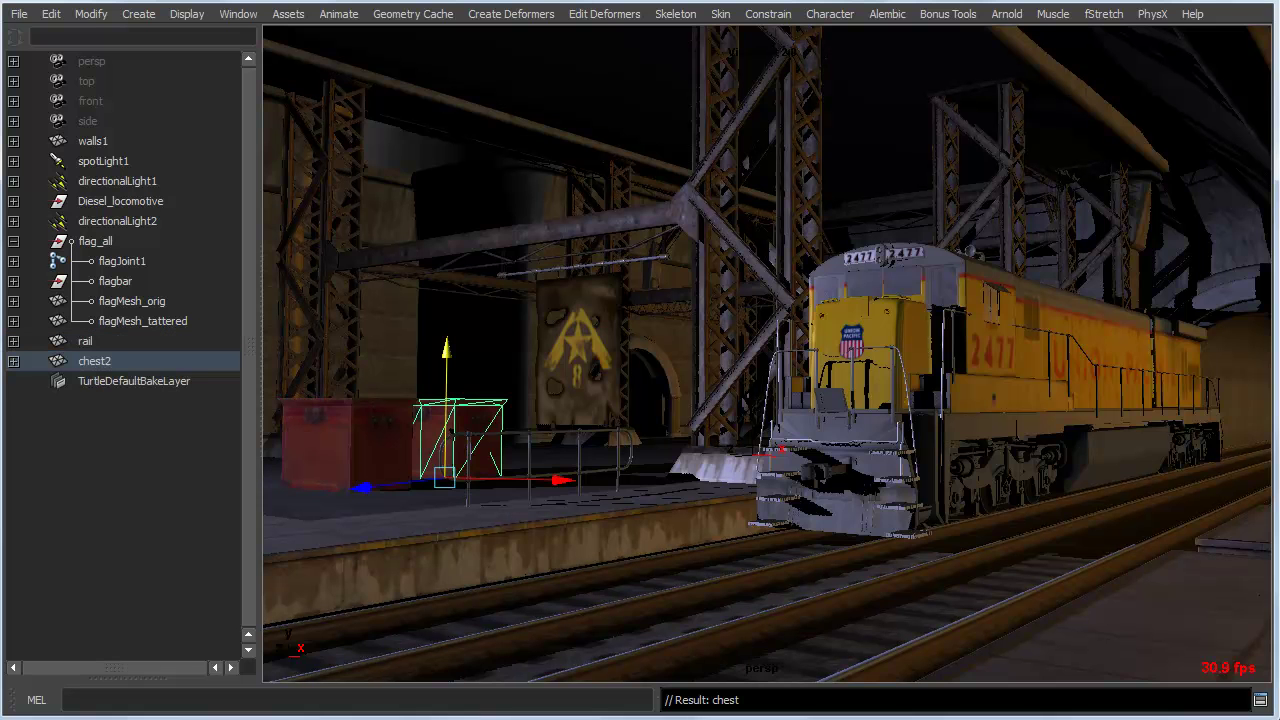
click(94, 361)
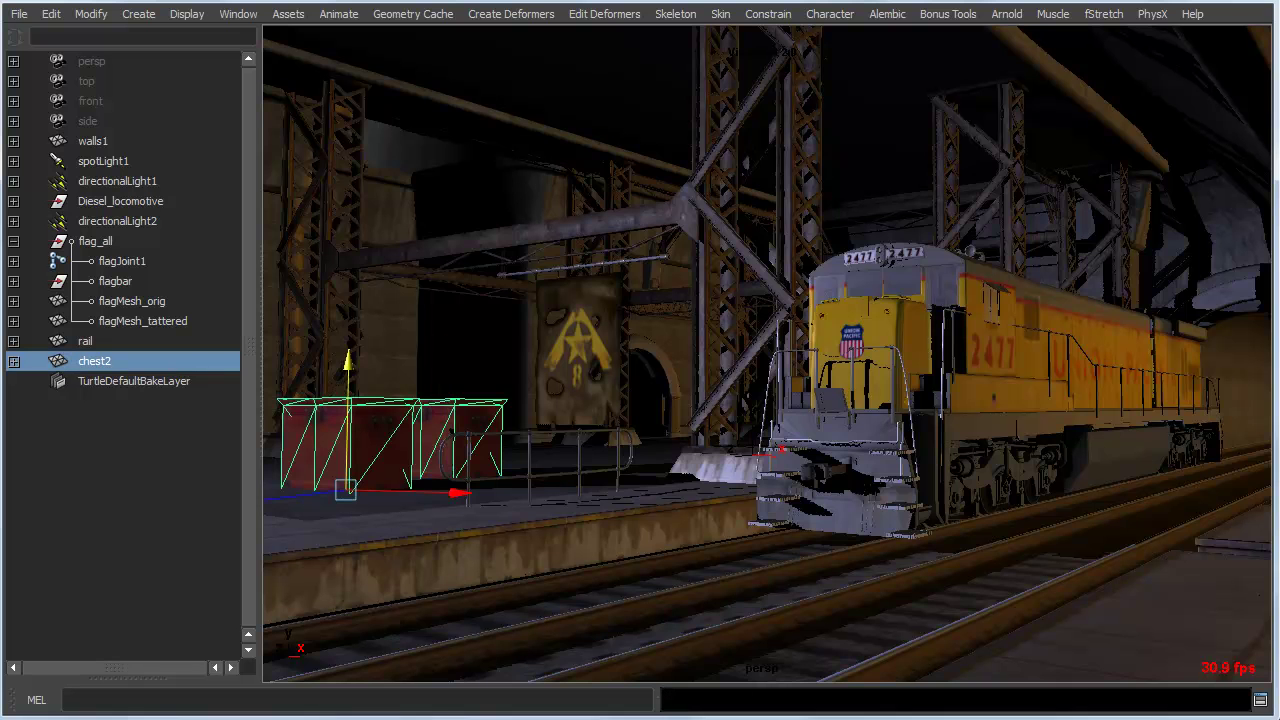
Undo the last moves of chest2, unparent chest from it and clear the selection.
key(ctrl+z)
key(ctrl+z)
key(ctrl+z)
key(ctrl+z)
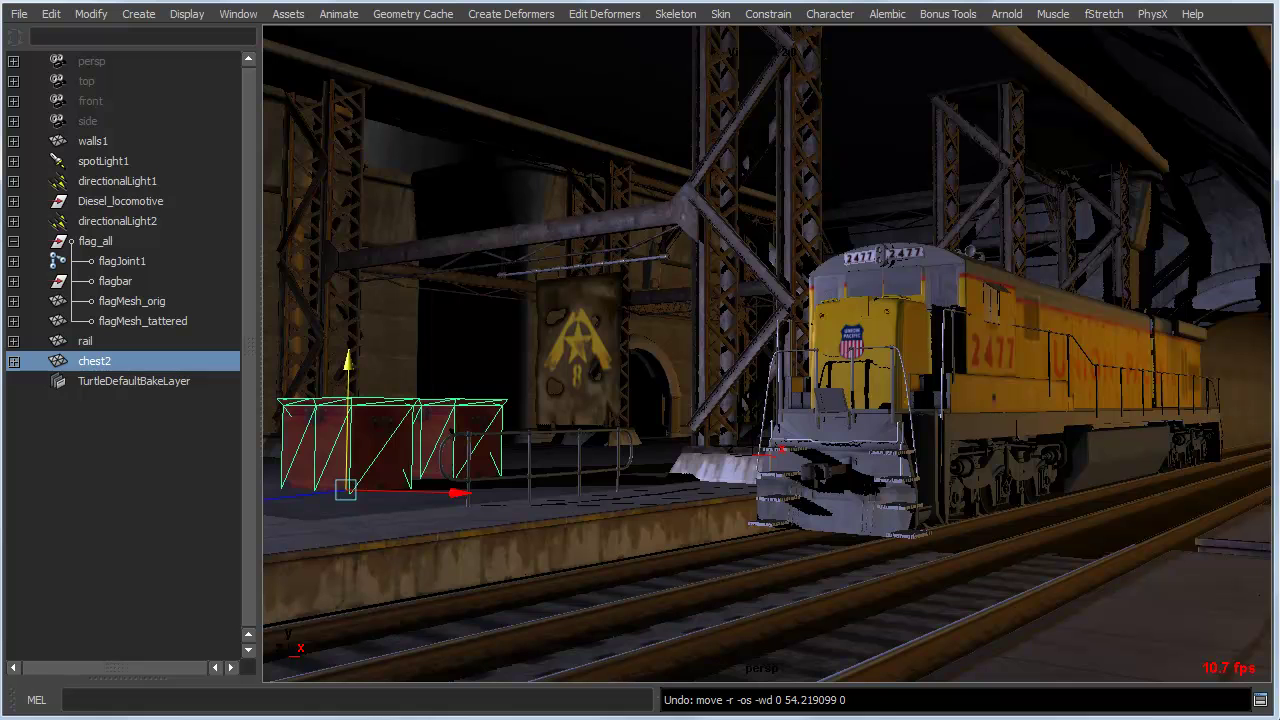
click(462, 442)
key(shift+p)
click(128, 500)
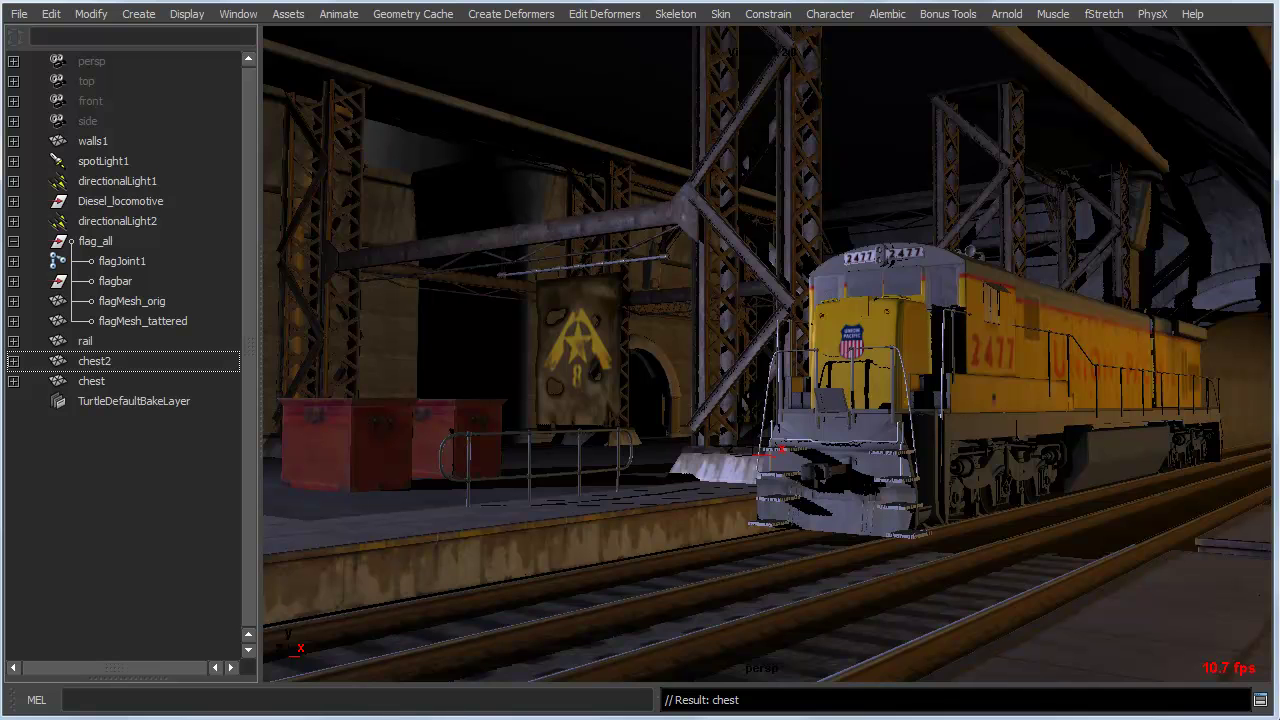
Parent rail under chest2 in the Outliner, expand the chest2 hierarchy and move rail back out to the top level.
middle_drag(85, 341, 94, 361)
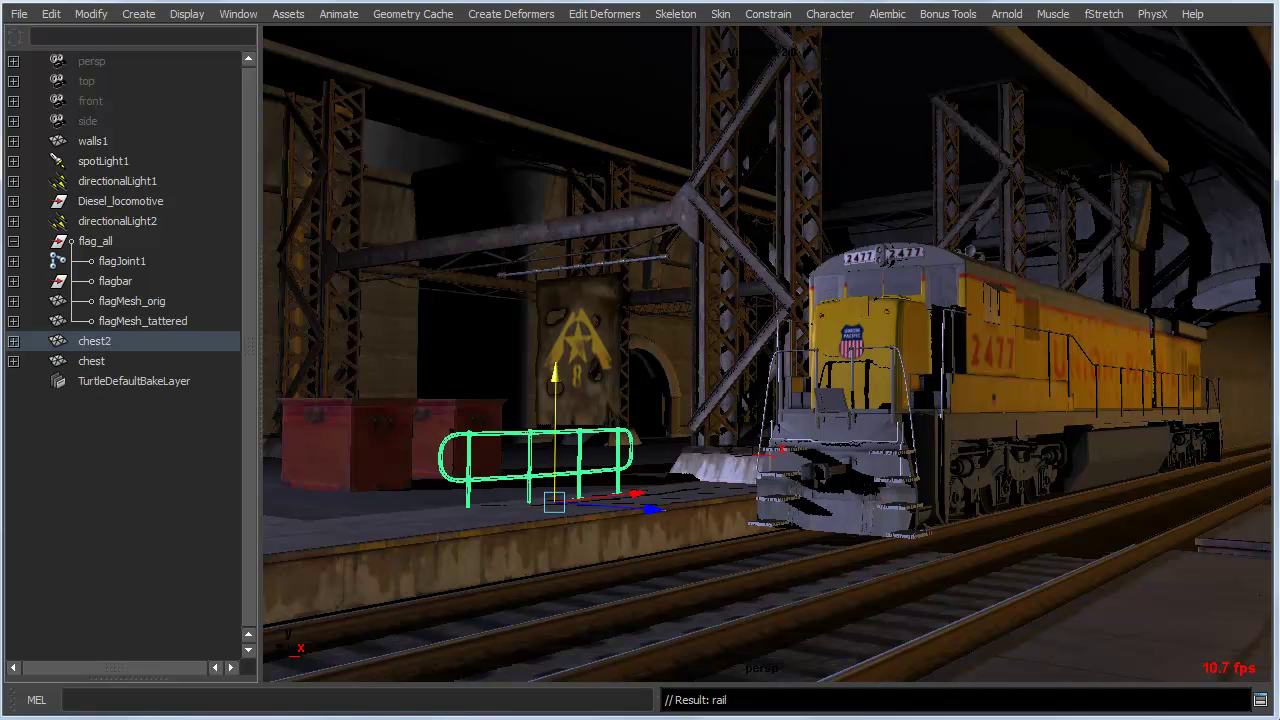
click(14, 341)
middle_drag(105, 381, 105, 448)
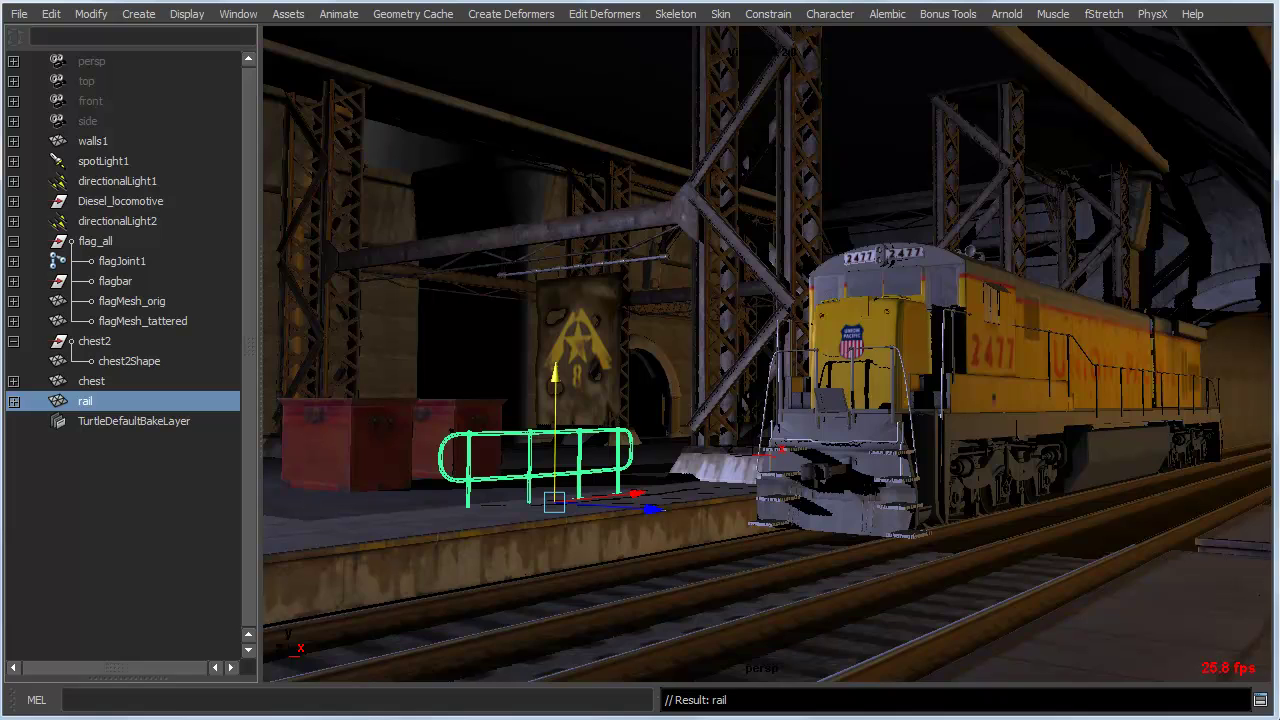
Enlarge the perspective view to full width and select the whole Diesel_locomotive group starting from its body mesh.
key(space)
click(925, 340)
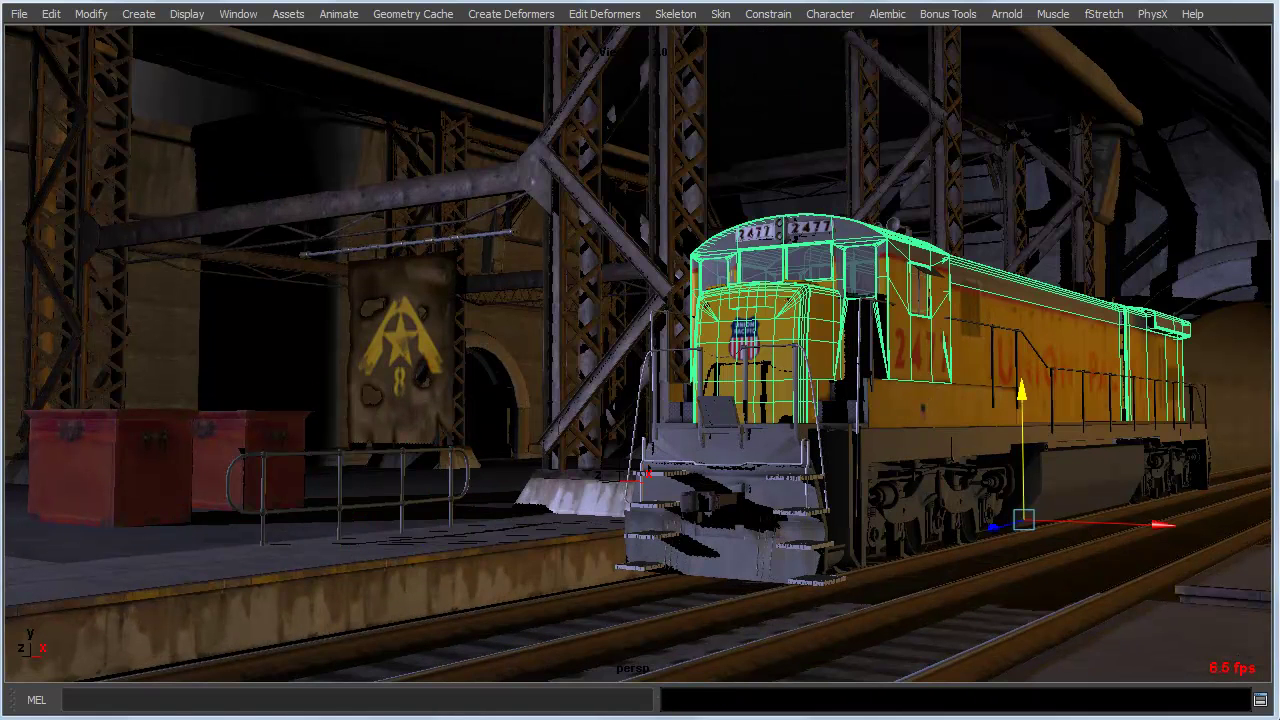
key(Up)
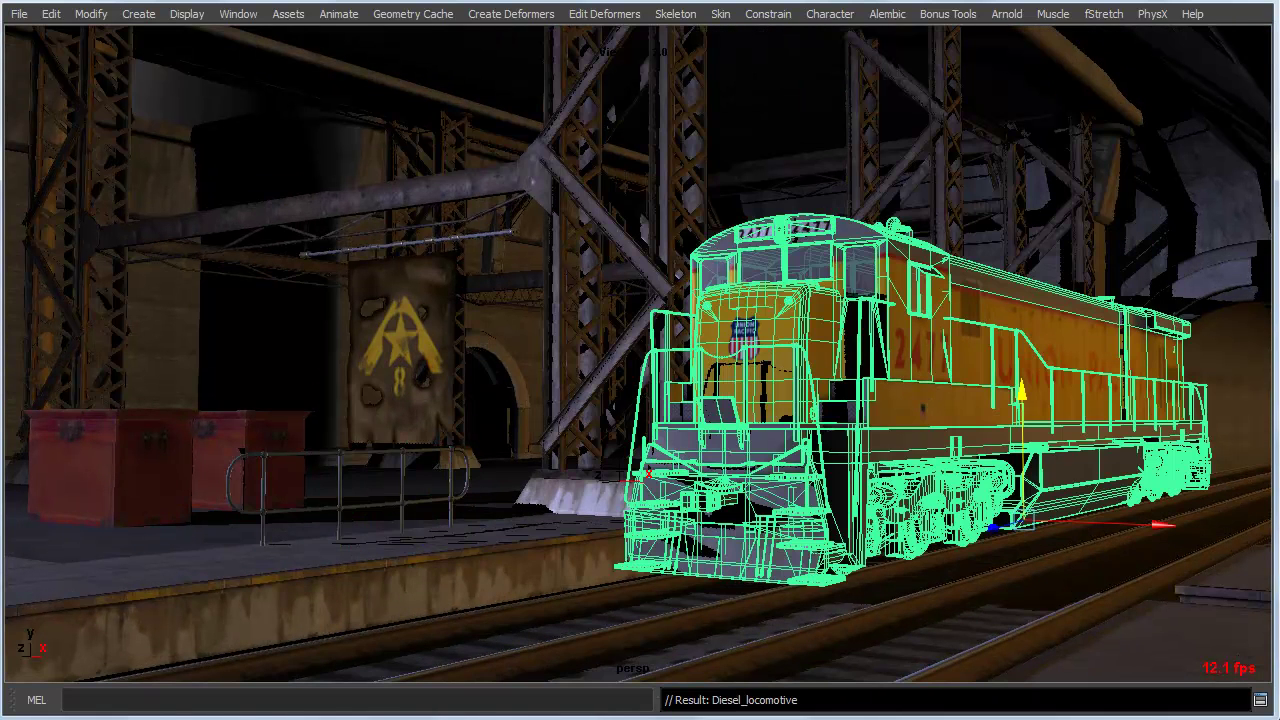
Switch to the browser, examine TurboSquid's CheckMate Pro and Lite requirements comparison, and return to Maya.
key(alt+Tab)
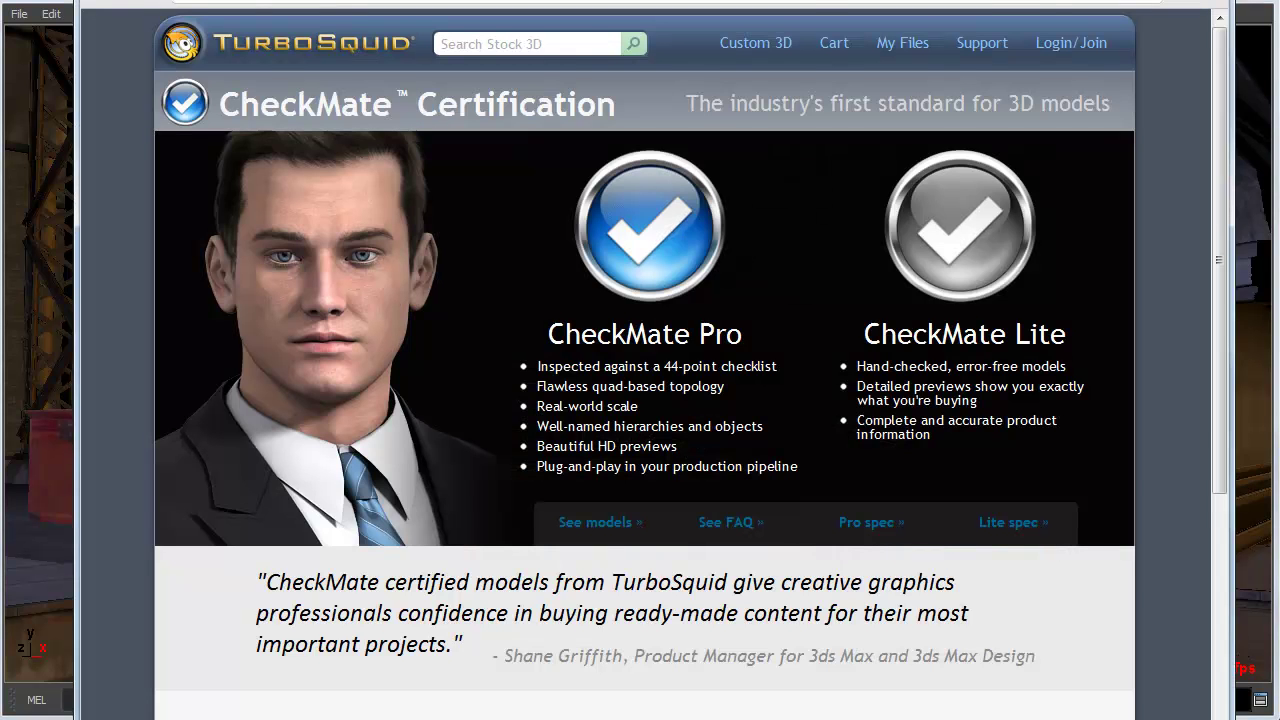
drag(1219, 259, 1219, 616)
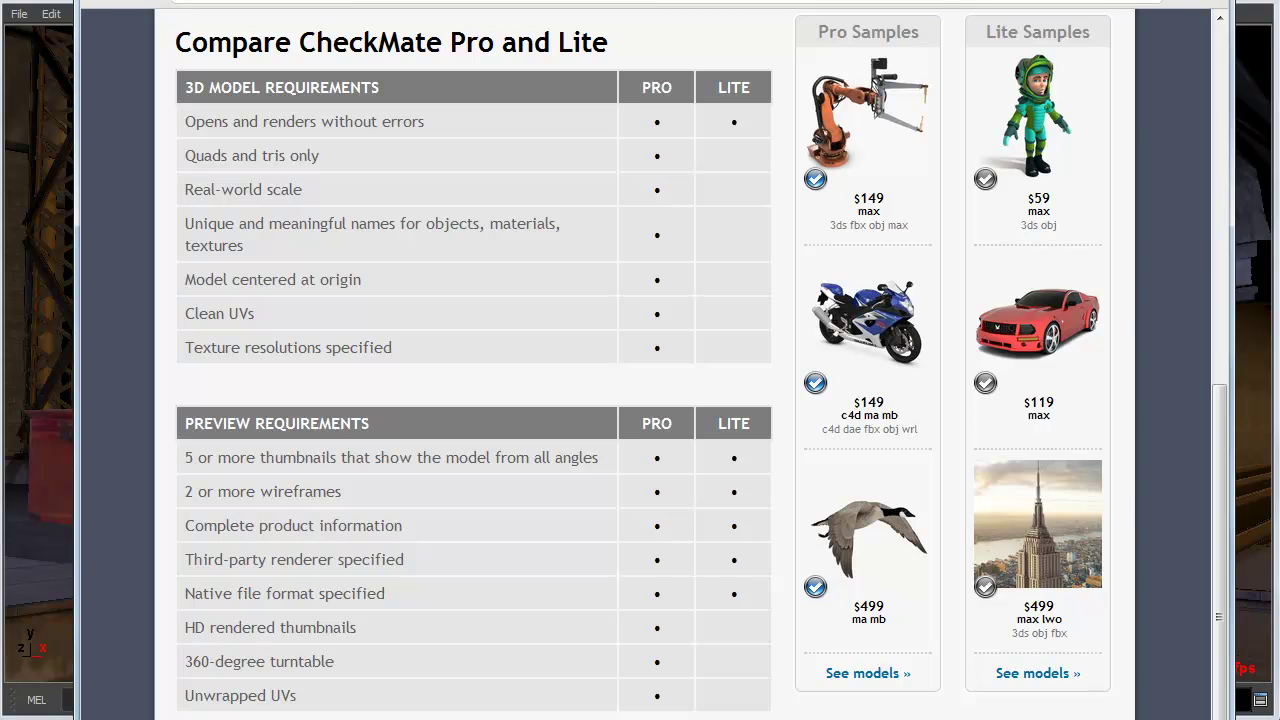
key(alt+Tab)
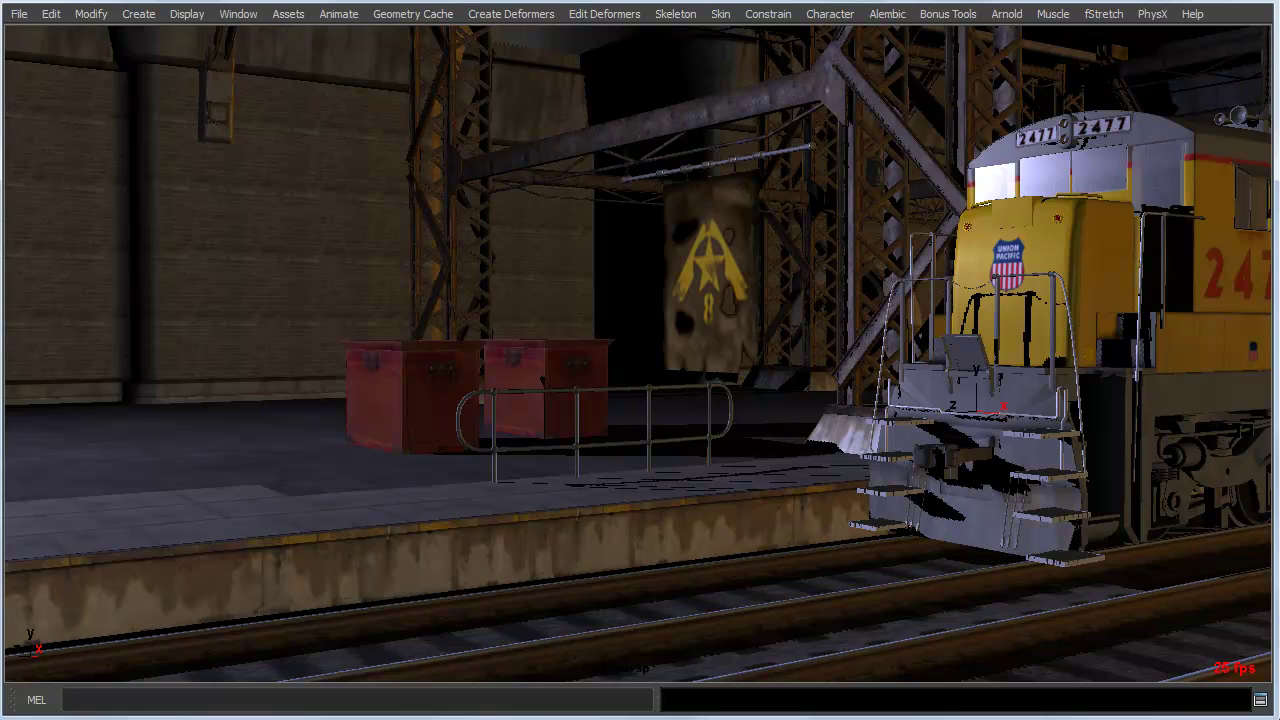
Select the red chest nearest the camera and frame it from slightly above.
click(412, 396)
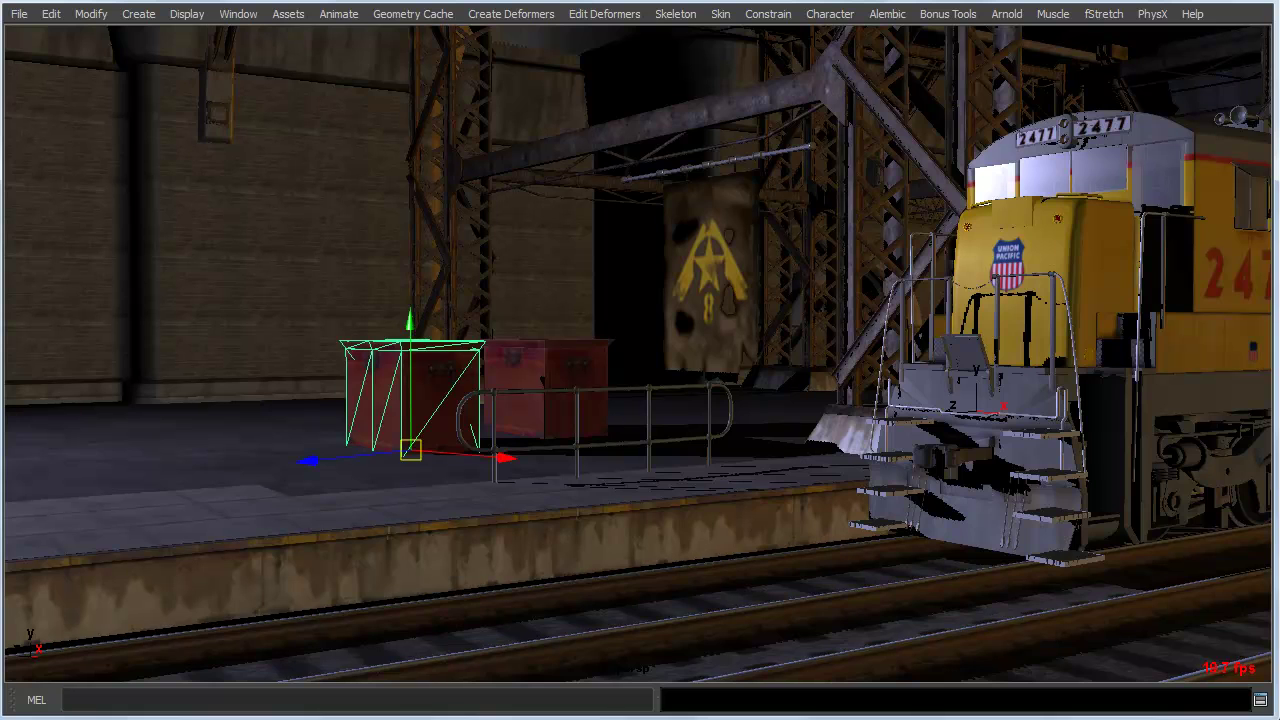
key(f)
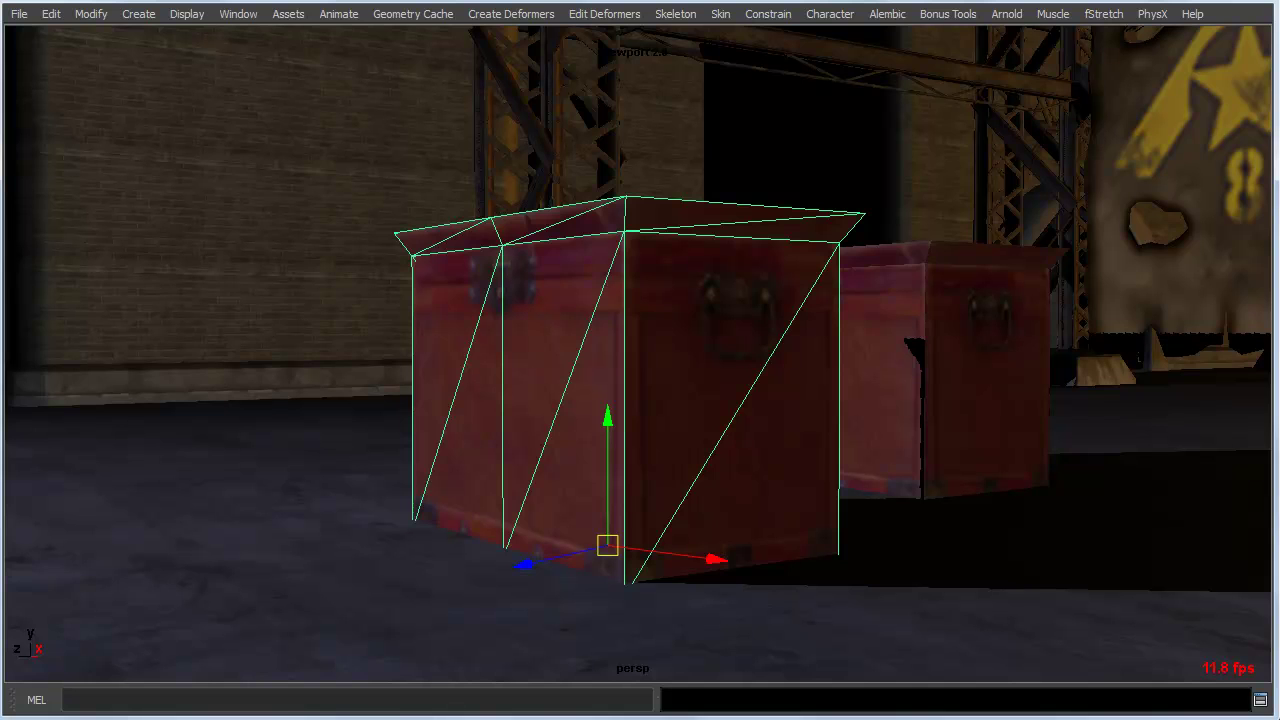
key(q)
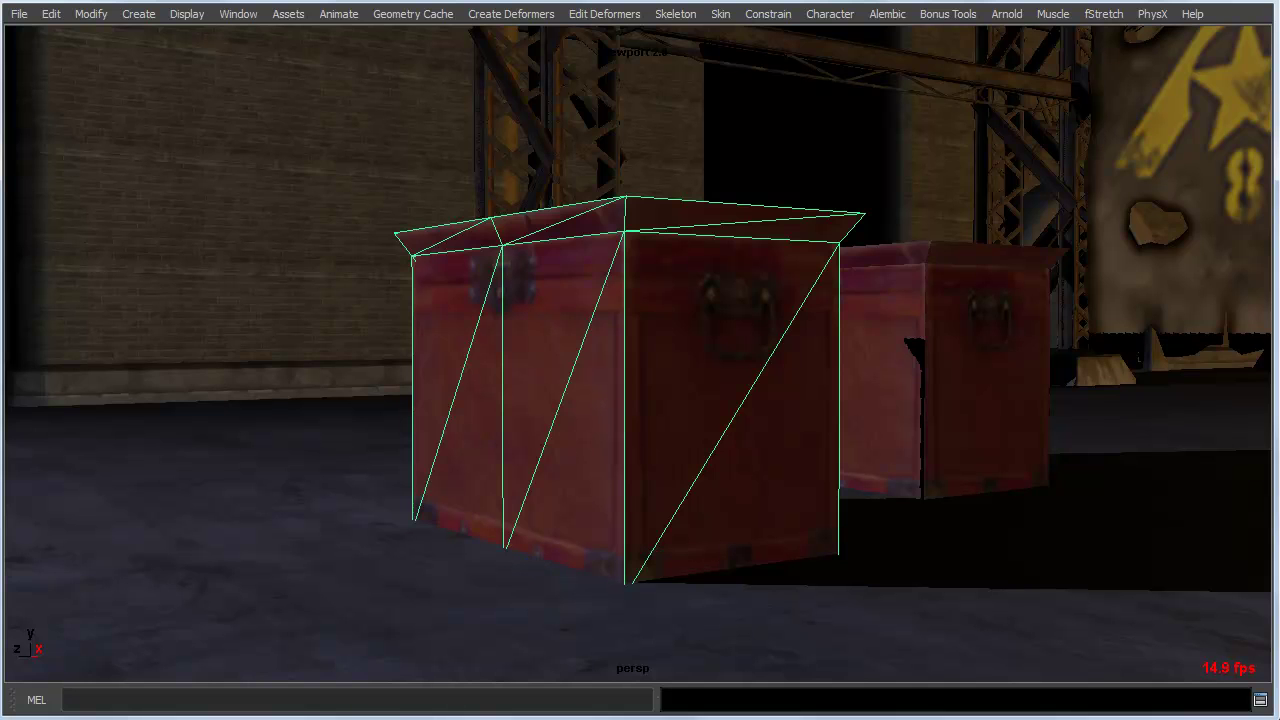
alt+drag(640, 360, 616, 432)
alt+middle_drag(616, 432, 570, 432)
alt+drag(570, 432, 604, 422)
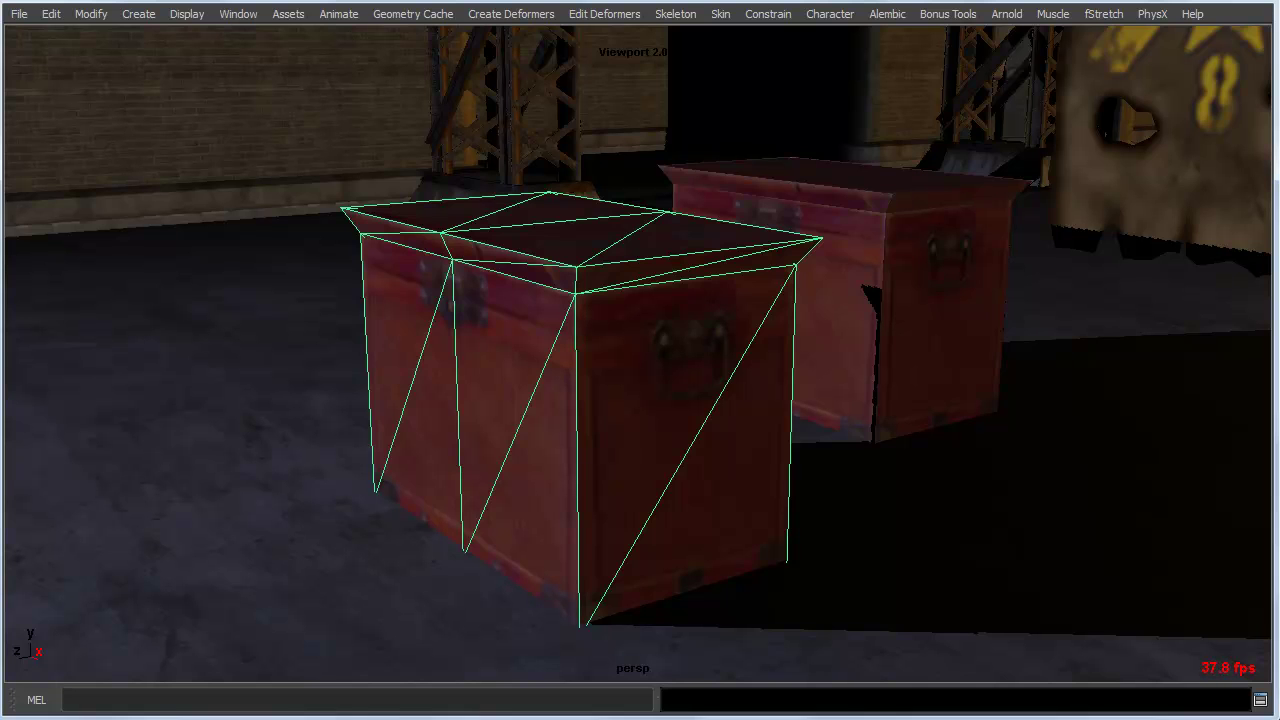
Paint-select chest faces across the lid, front and side with Paint Select in face mode, and return to object mode.
key(q)
click(629, 356)
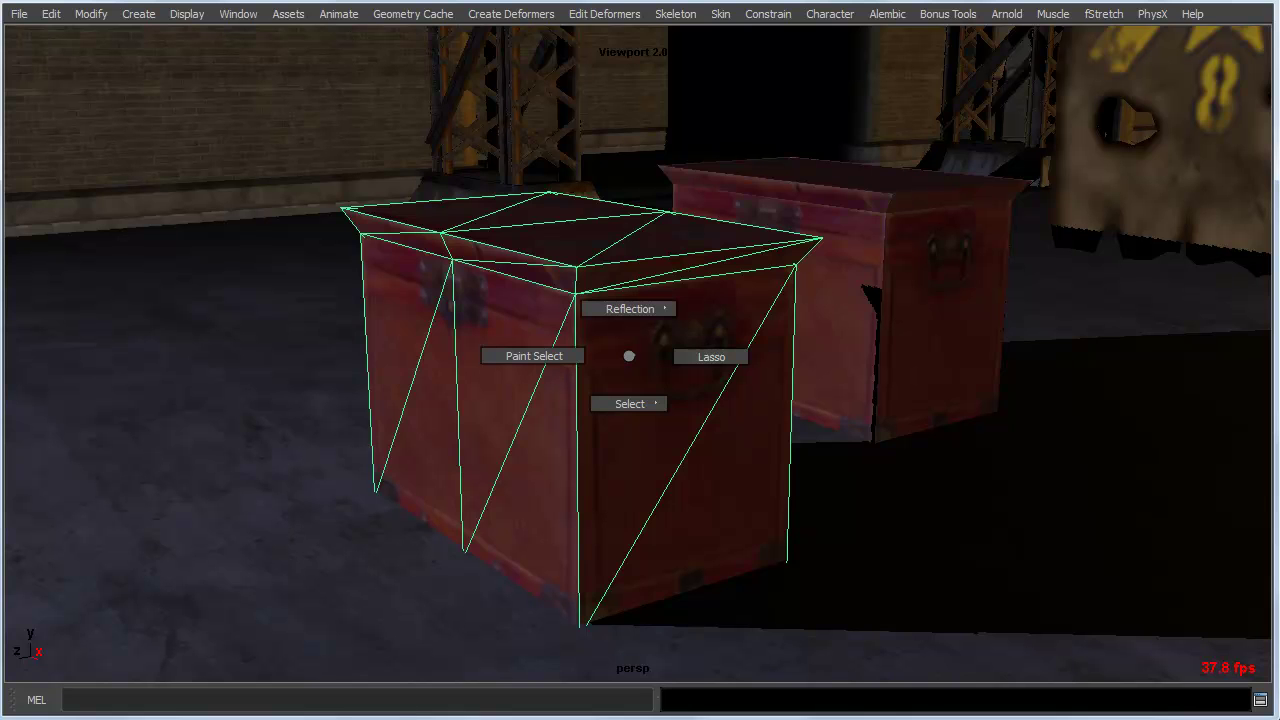
drag(628, 356, 534, 356)
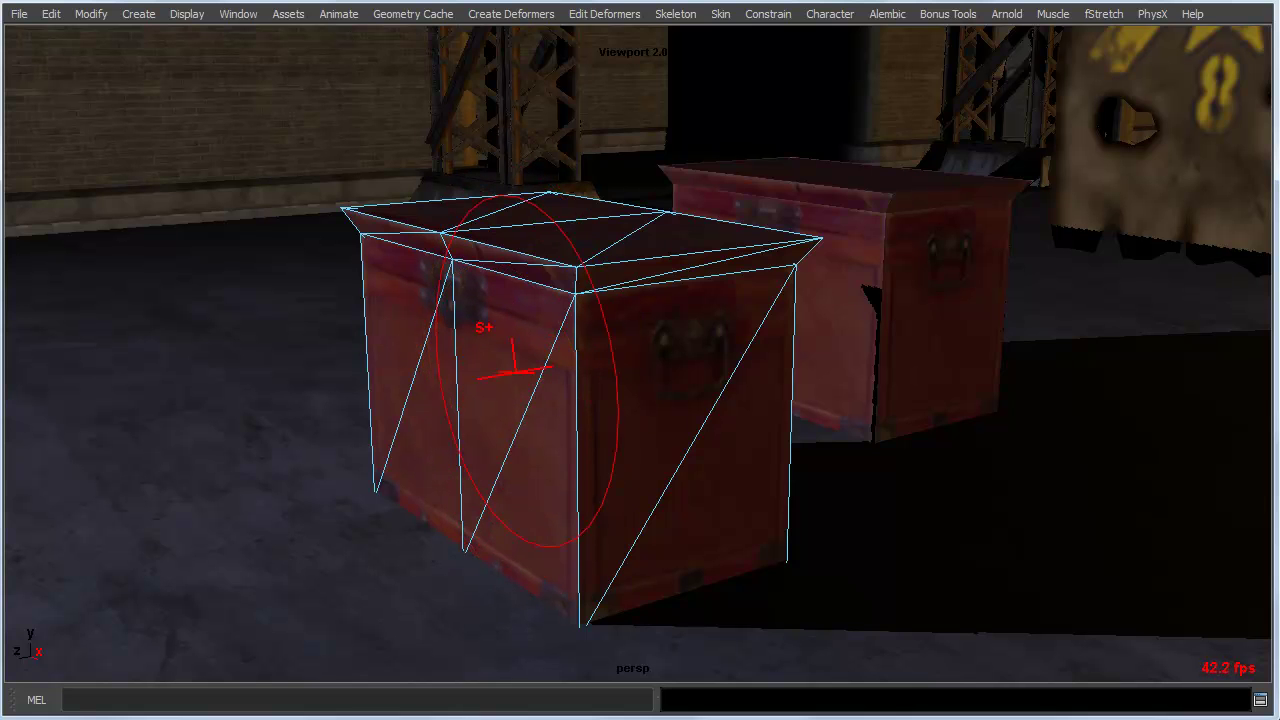
right_click(510, 367)
right_drag(510, 367, 511, 415)
mouse_move(534, 364)
mouse_down()
mouse_move(665, 345)
mouse_move(620, 262)
mouse_move(607, 375)
mouse_up()
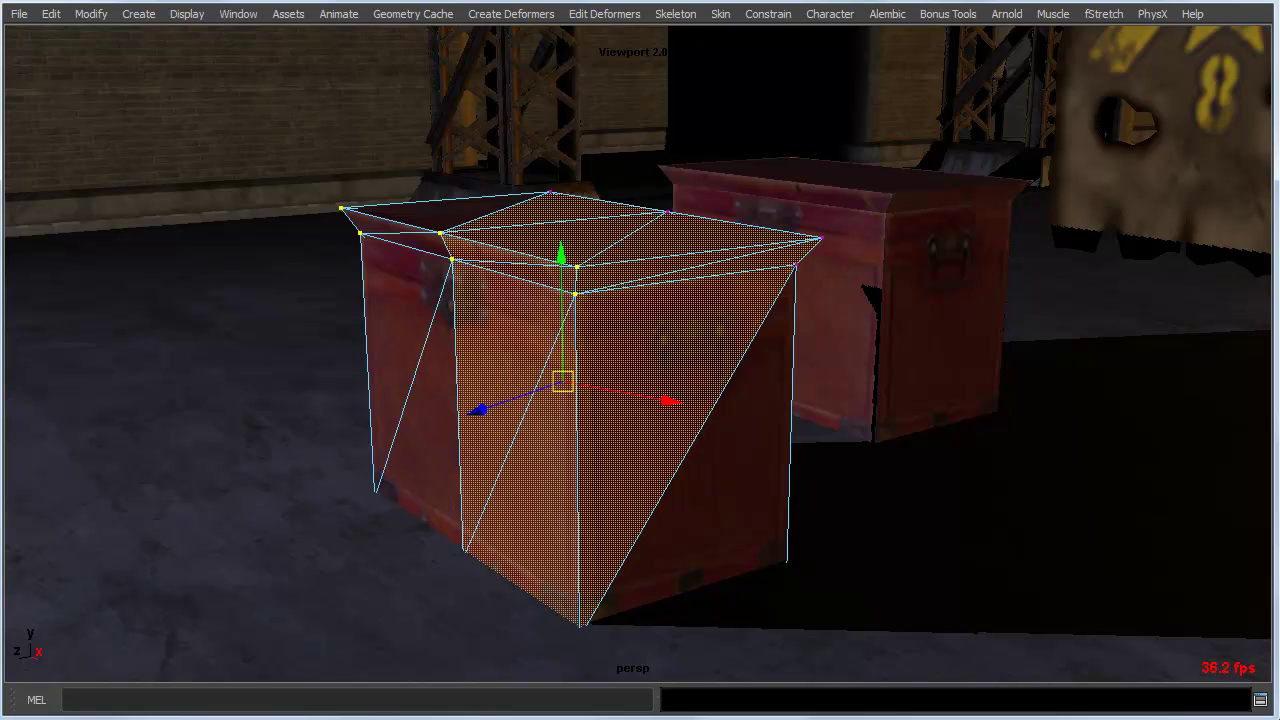
key(w)
key(F8)
right_click(561, 397)
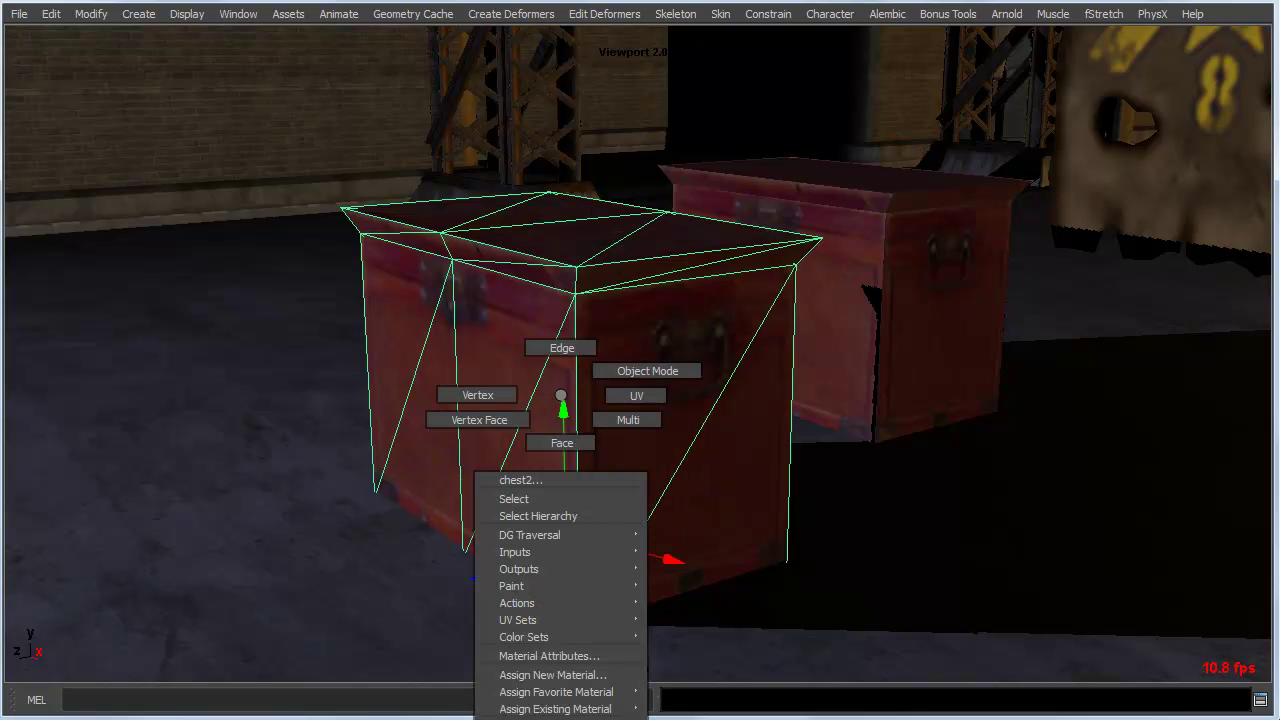
click(648, 371)
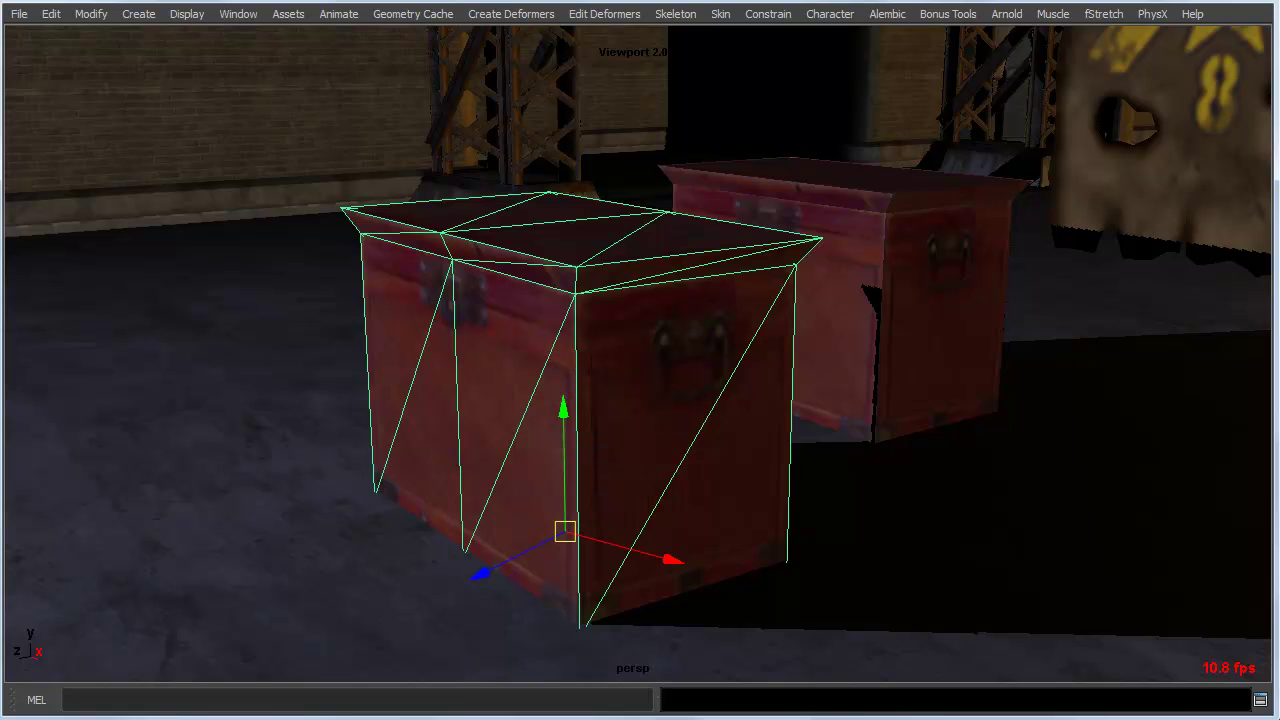
Lasso-select the two vertices at the chest's nearest upper corner, and return to object mode.
key(q)
drag(601, 382, 660, 382)
key(F9)
mouse_move(652, 308)
mouse_down()
mouse_move(544, 250)
mouse_move(560, 318)
mouse_up()
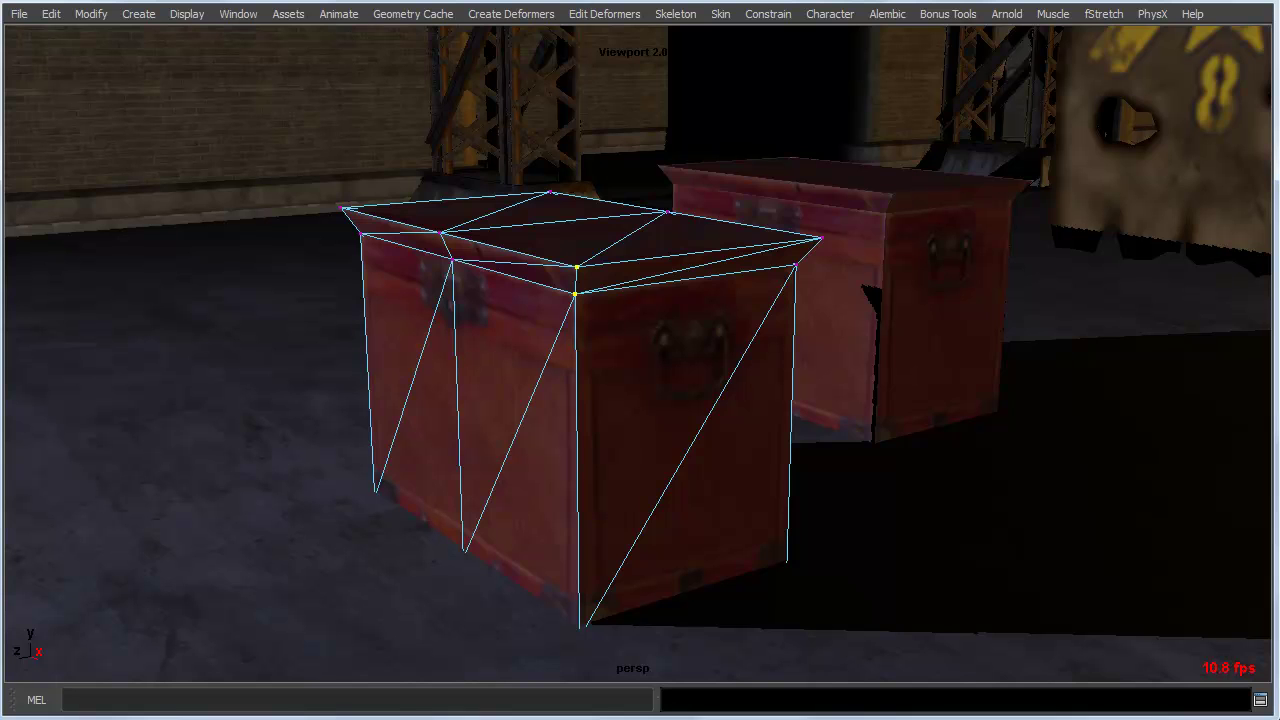
click(549, 192)
key(w)
right_drag(490, 393, 620, 282)
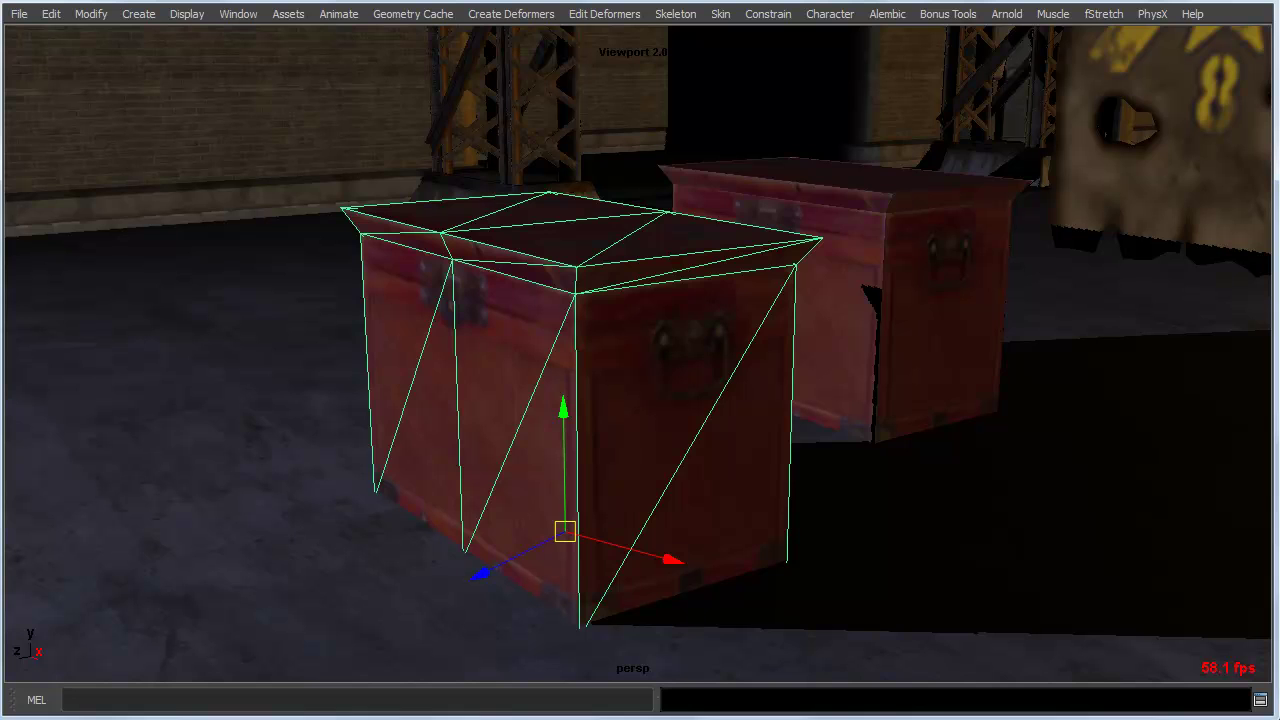
Put the chest in component mode, examine the selection mask options for points, and return to object mode.
key(q)
click(646, 380)
mouse_move(646, 380)
mouse_down()
mouse_move(651, 363)
mouse_move(646, 380)
mouse_up()
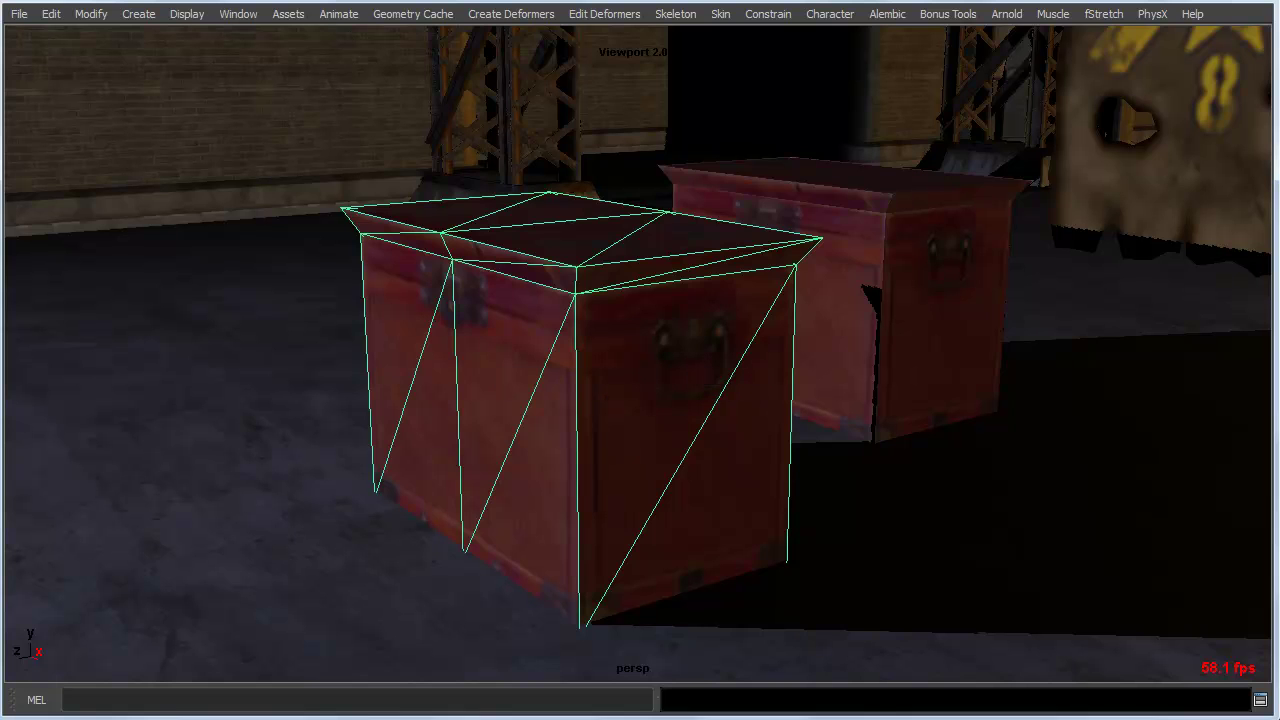
right_click(604, 317)
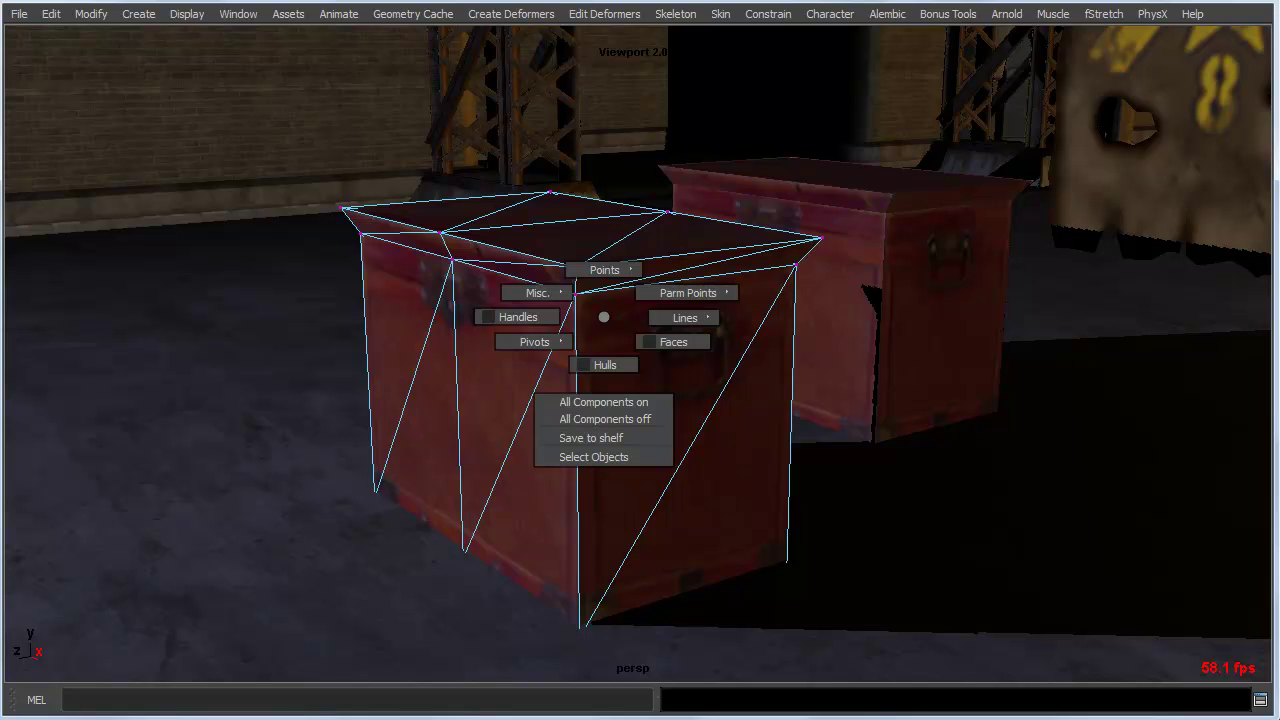
drag(604, 320, 607, 257)
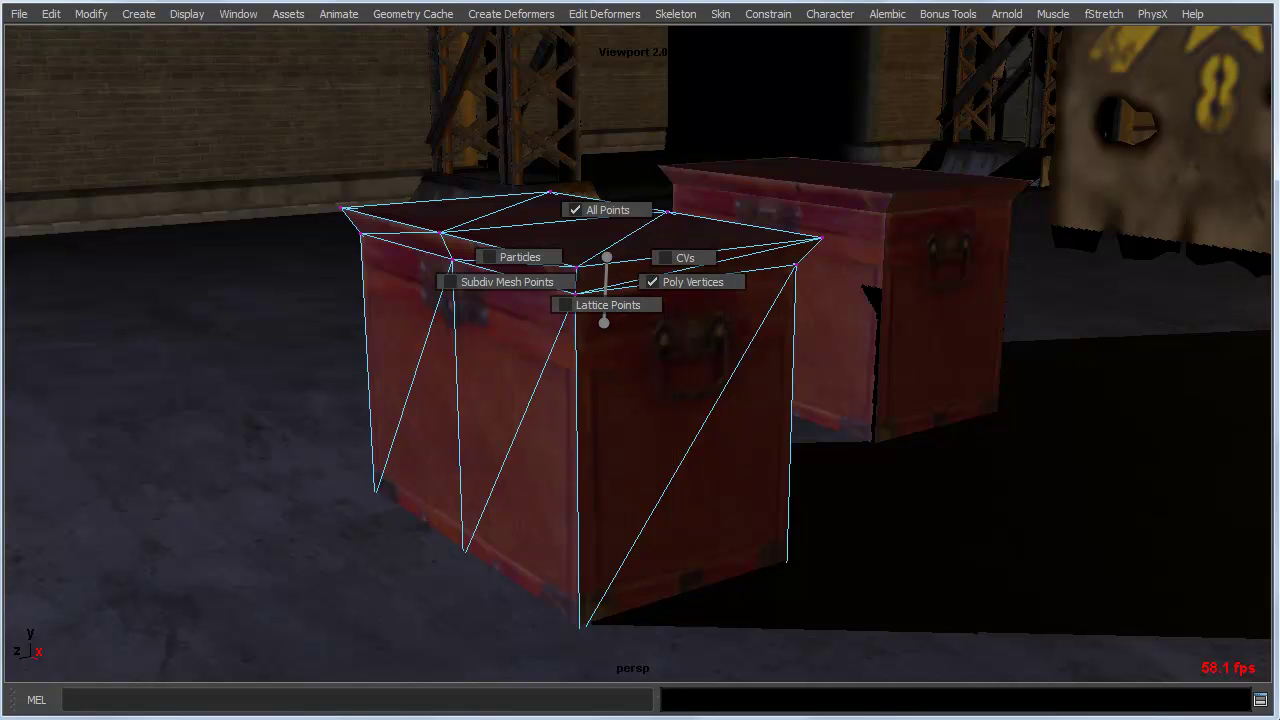
mouse_move(604, 322)
right_down()
mouse_move(656, 258)
mouse_move(612, 226)
mouse_move(578, 256)
mouse_move(604, 322)
right_up()
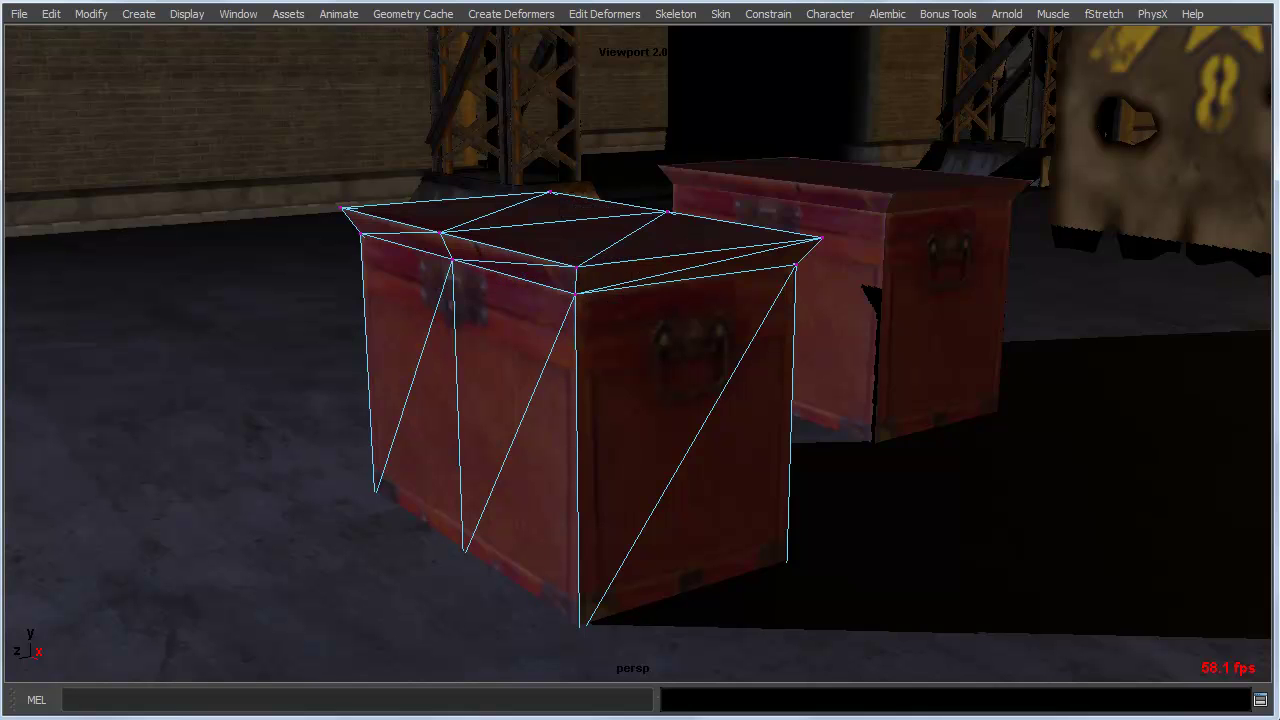
key(F8)
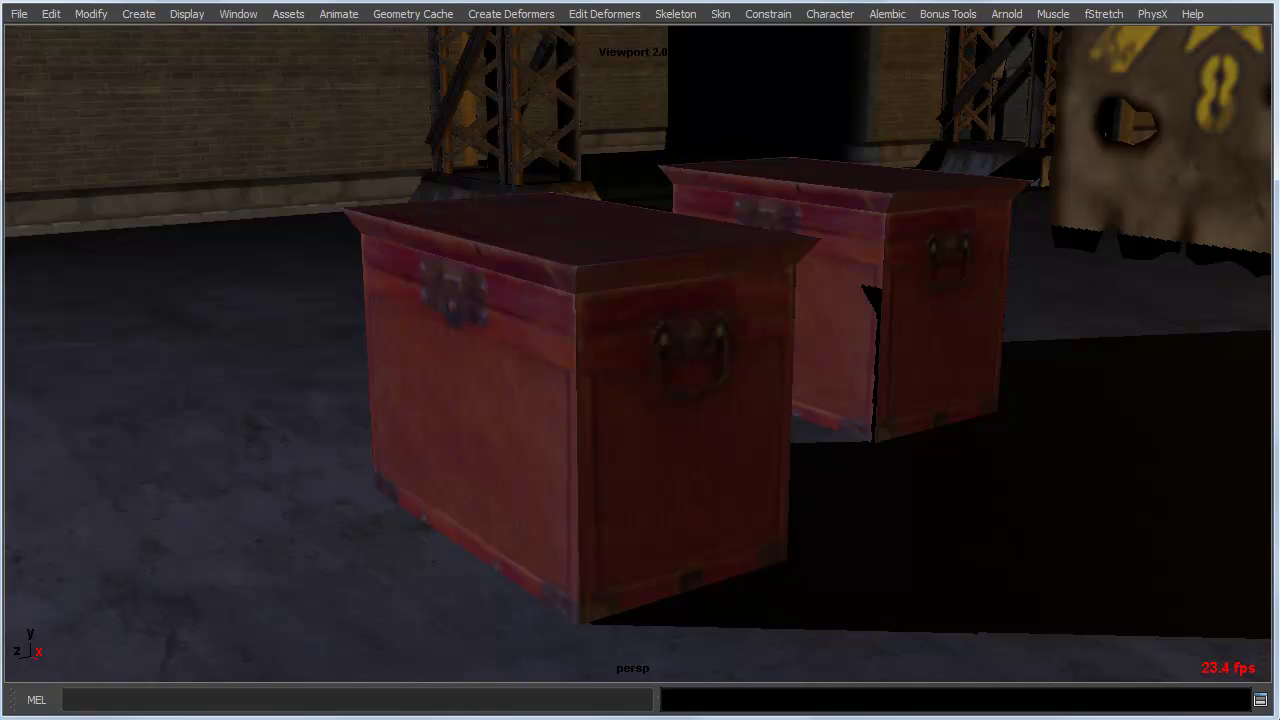